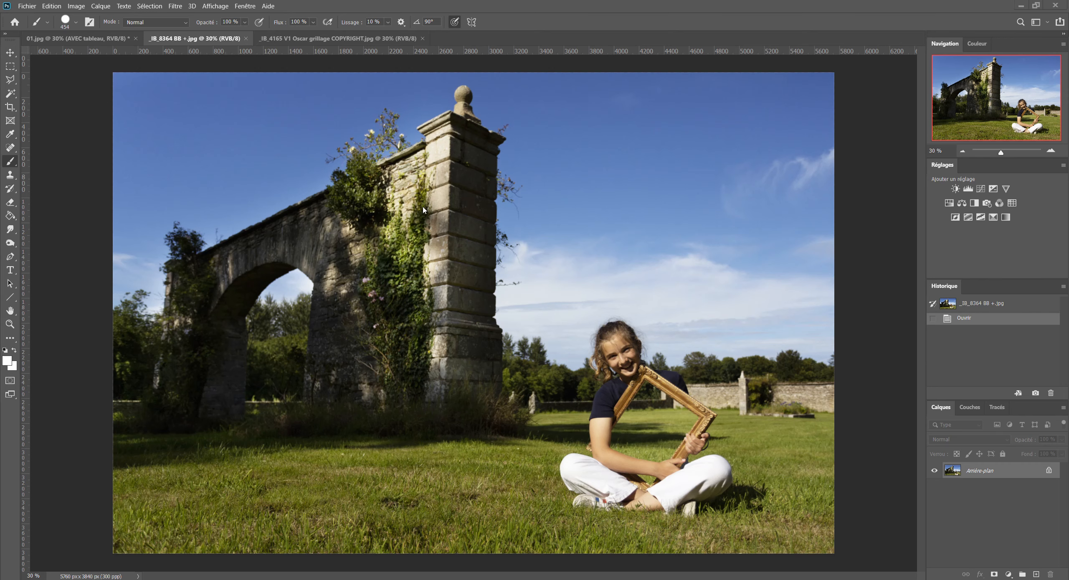
- Look through the open fence portrait and empty-frame photo documents, ending on 01.jpg
{"action": "left_click", "coordinate": [334, 39]}
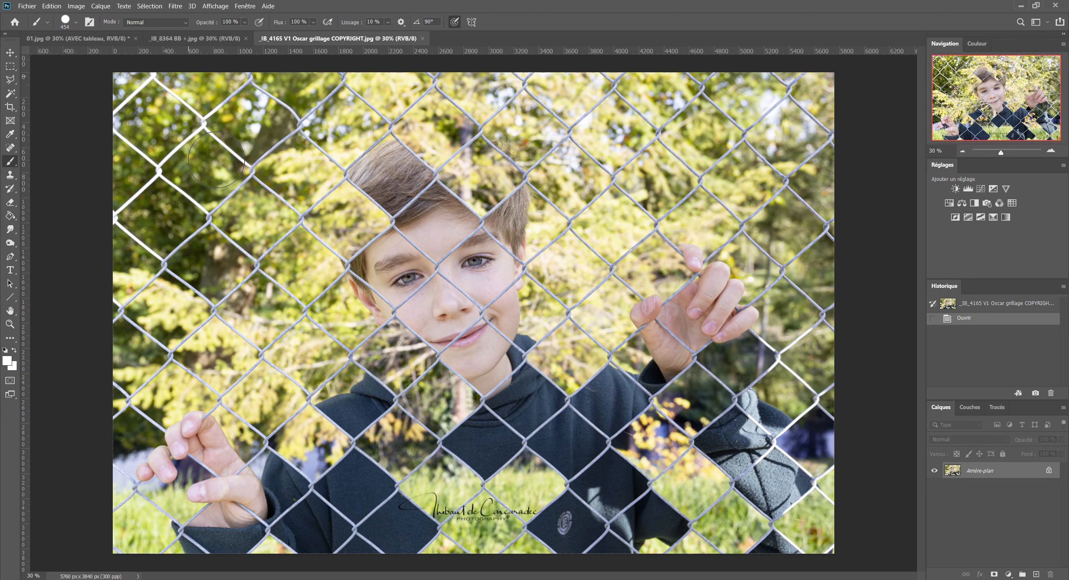
{"action": "left_click", "coordinate": [211, 41]}
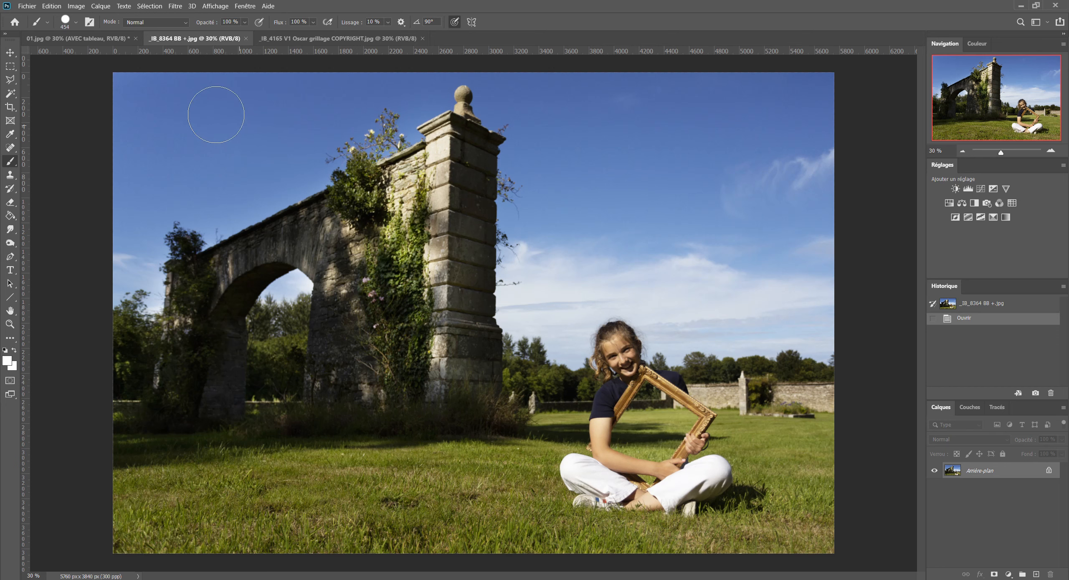
{"action": "left_click", "coordinate": [86, 40]}
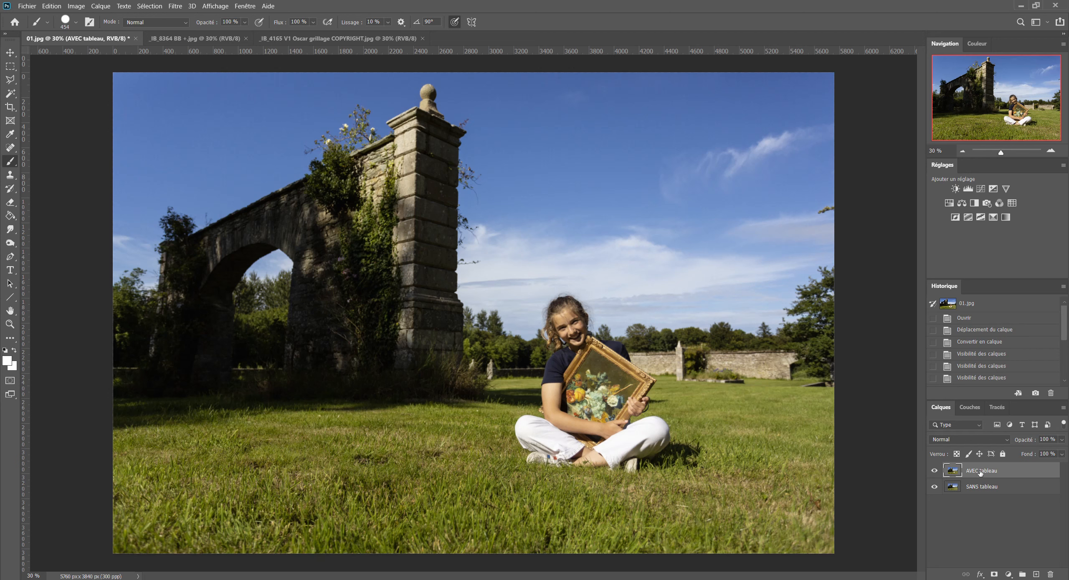
- Compare the AVEC tableau layer with SANS tableau by toggling its visibility, and check the empty-frame result in _IB_8364 BB +.jpg
{"action": "left_click", "coordinate": [934, 471]}
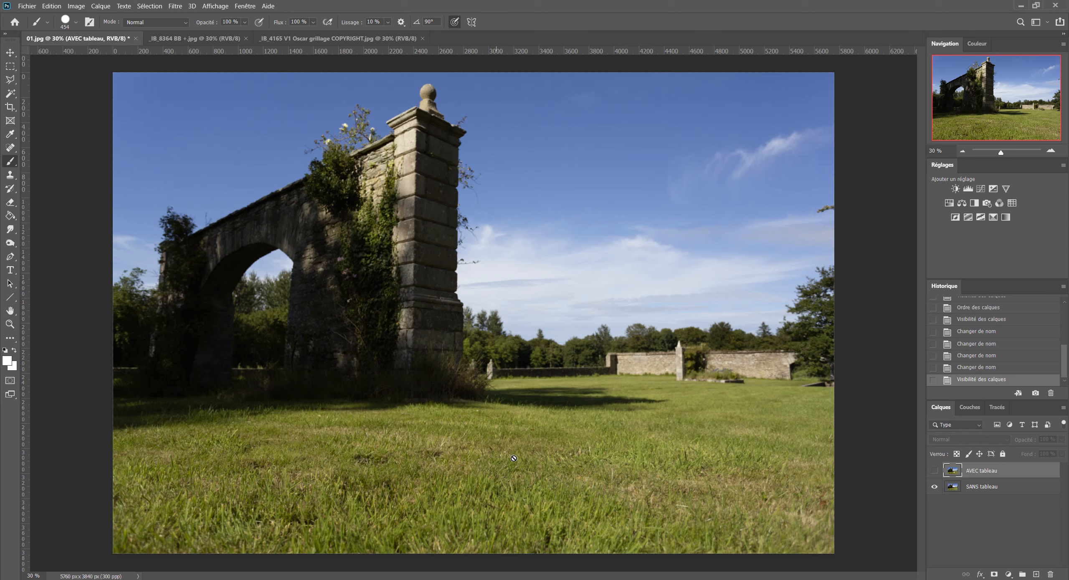
{"action": "left_click", "coordinate": [935, 471]}
{"action": "left_click", "coordinate": [935, 471]}
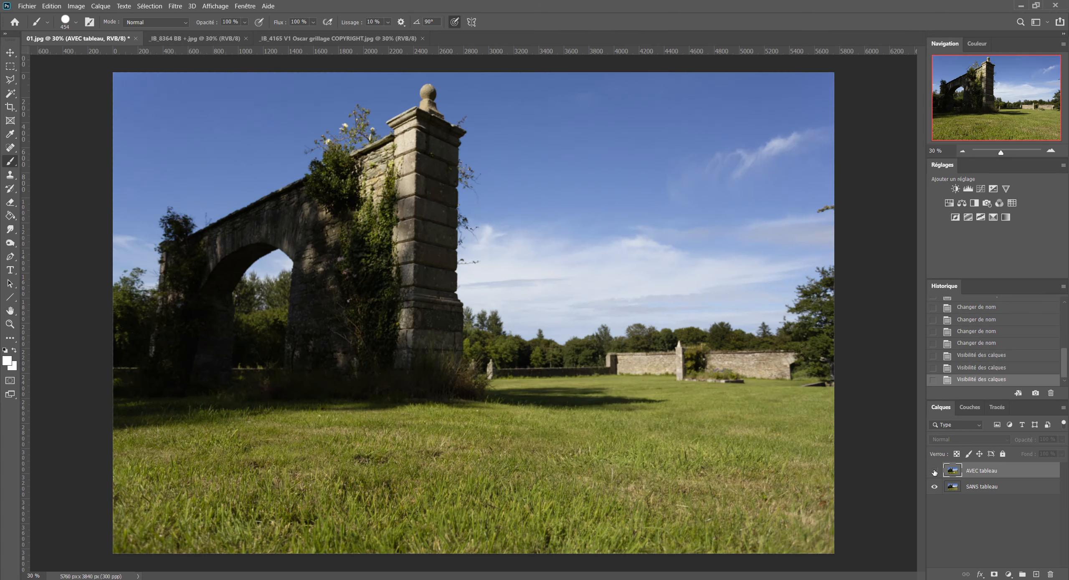
{"action": "left_click", "coordinate": [935, 471]}
{"action": "left_click", "coordinate": [935, 471]}
{"action": "left_click", "coordinate": [934, 471]}
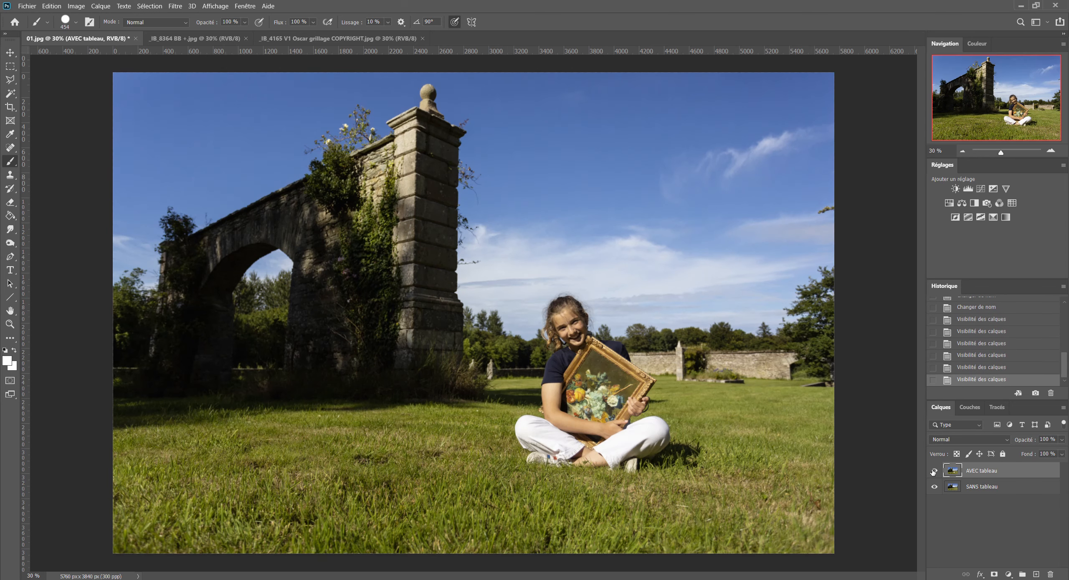
{"action": "left_click", "coordinate": [935, 471]}
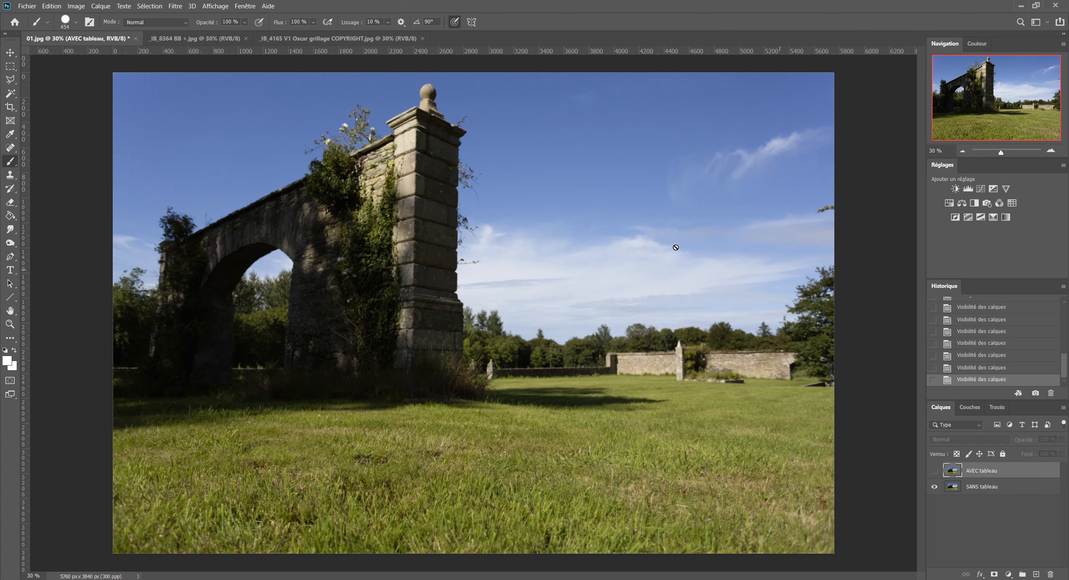
{"action": "left_click", "coordinate": [934, 470]}
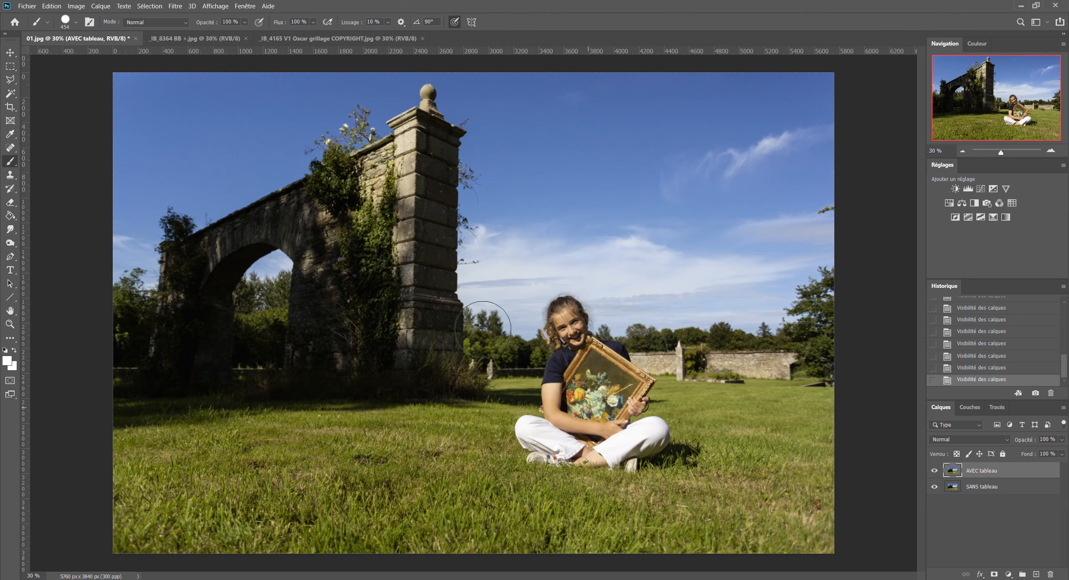
{"action": "left_click", "coordinate": [195, 38]}
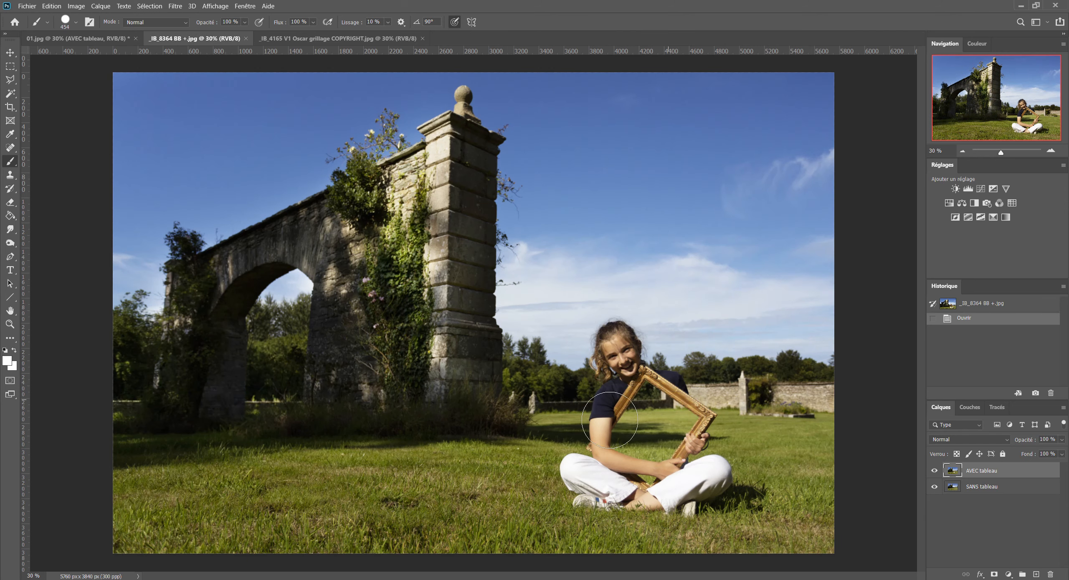
{"action": "left_click", "coordinate": [94, 39]}
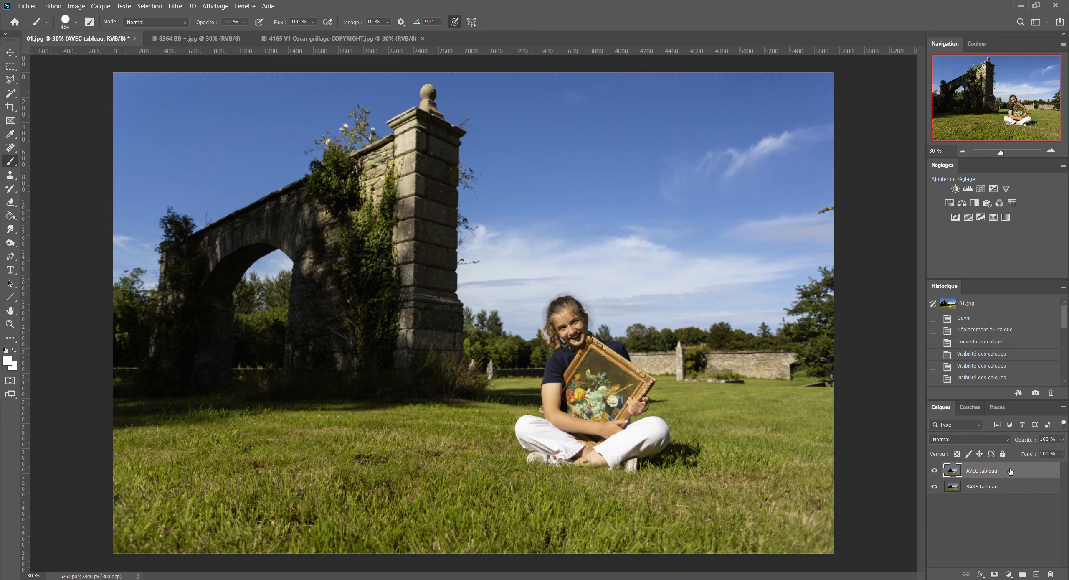
- Add a layer mask to the AVEC tableau layer and compare the image with that layer hidden and shown
{"action": "left_click", "coordinate": [995, 574]}
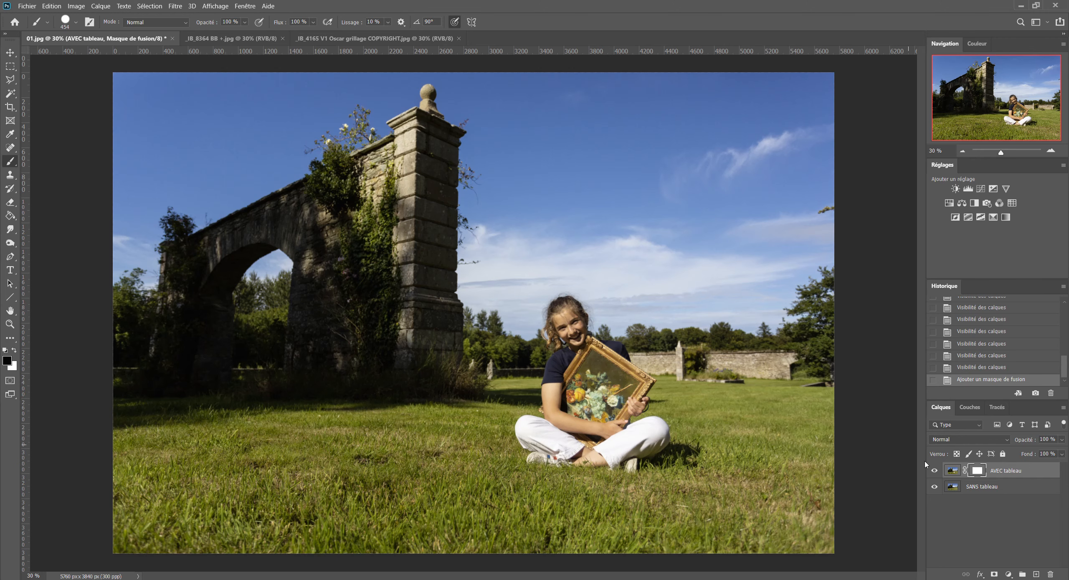
{"action": "left_click", "coordinate": [934, 471]}
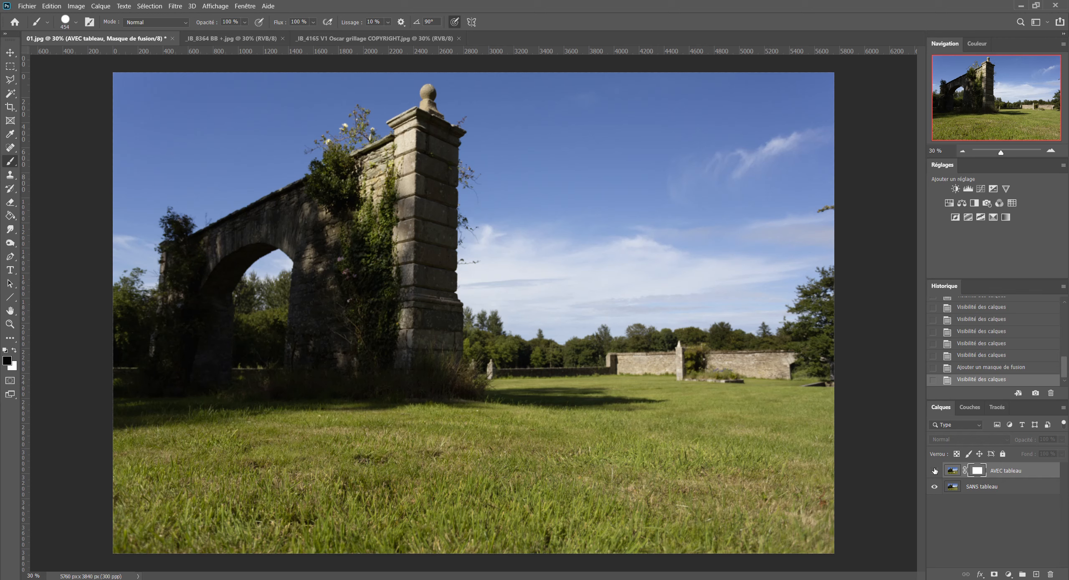
{"action": "left_click", "coordinate": [934, 471]}
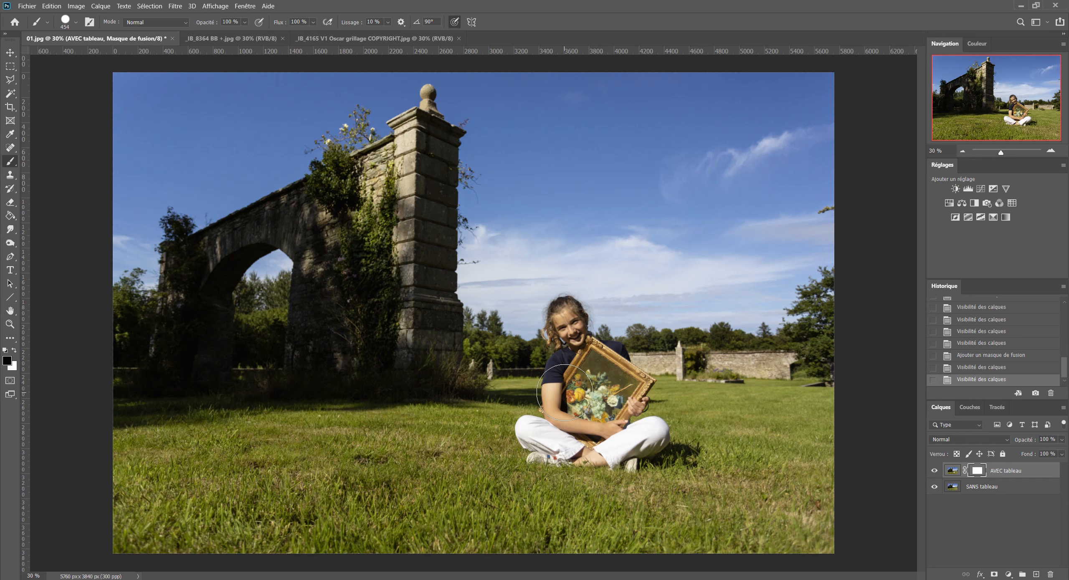
- Start a Pen tool path where the upper arm meets the frame and place straight anchors up the painting's left inner edge
{"action": "left_click", "coordinate": [11, 258]}
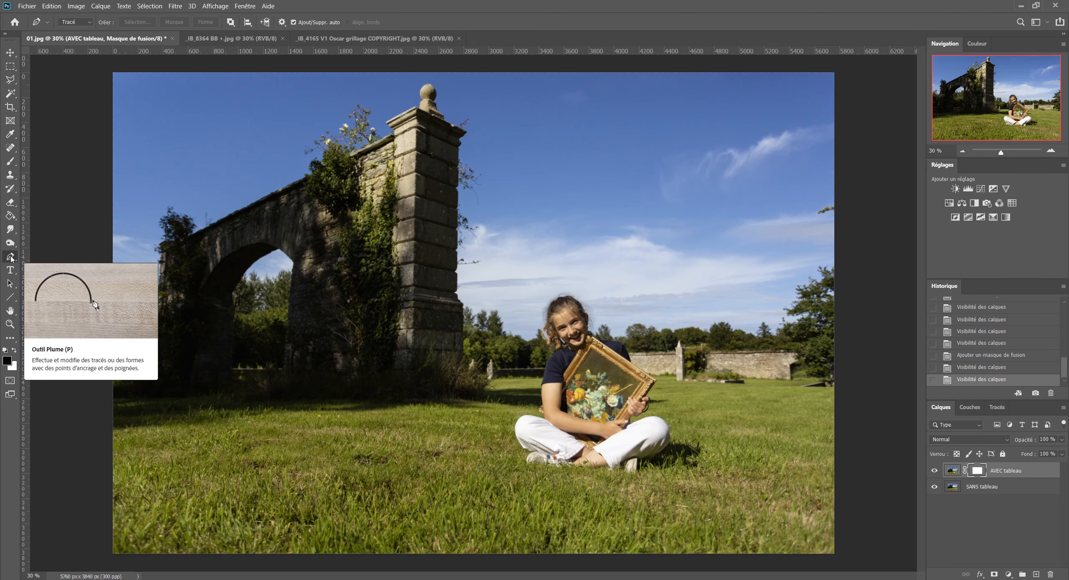
{"action": "scroll", "coordinate": [570, 403], "scroll_direction": "up", "scroll_amount": 10}
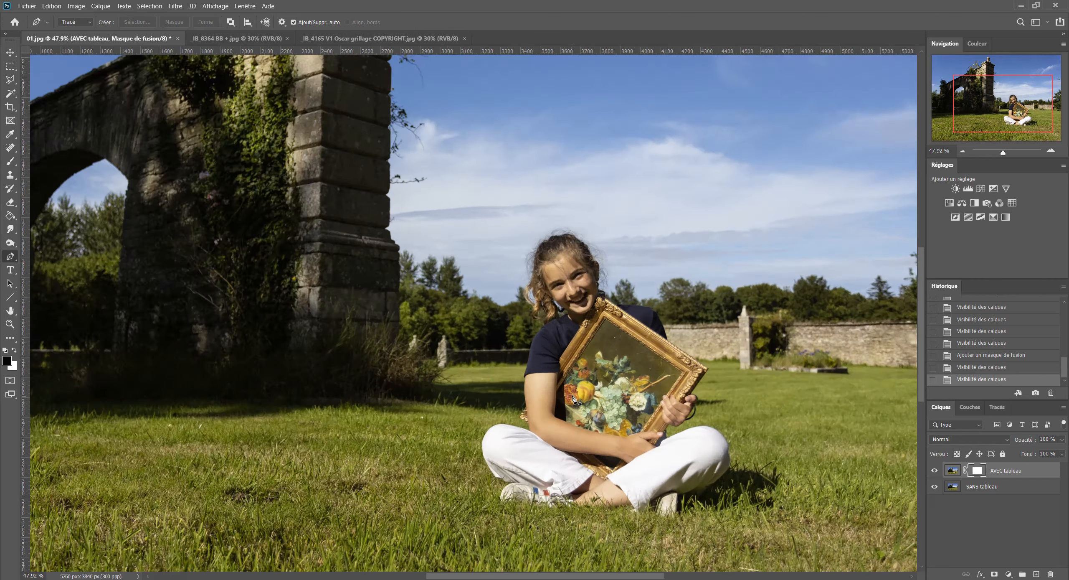
{"action": "scroll", "coordinate": [546, 387], "scroll_direction": "up", "scroll_amount": 5}
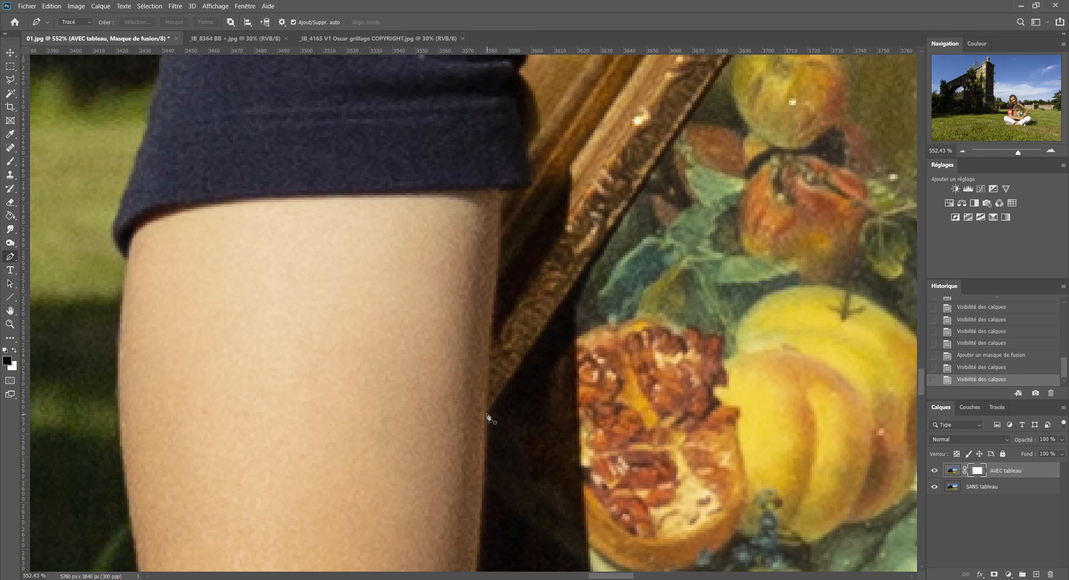
{"action": "left_click", "coordinate": [487, 414]}
{"action": "left_click", "coordinate": [678, 131]}
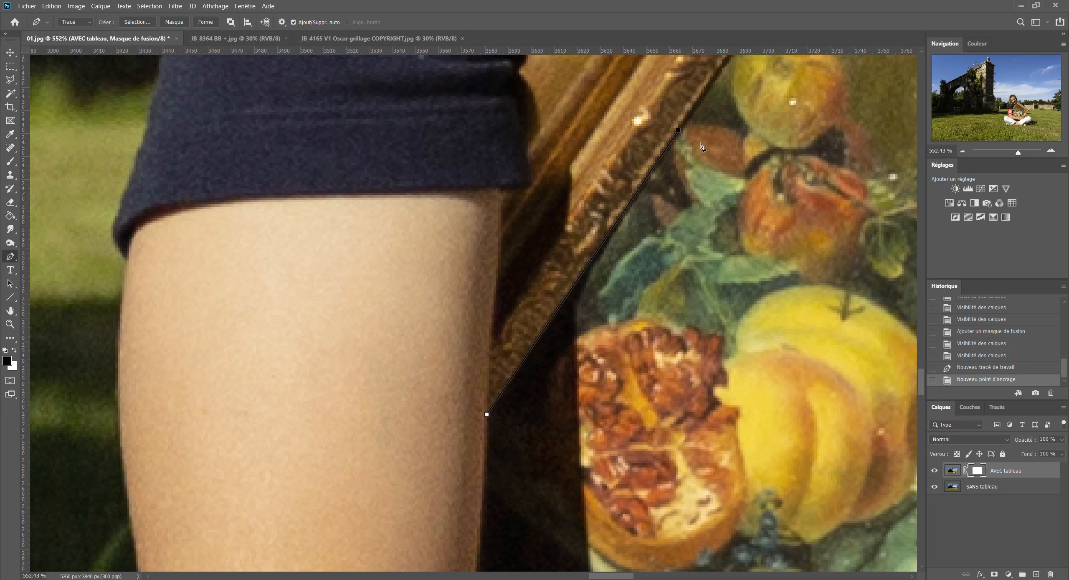
{"action": "key", "text": "space"}
{"action": "left_click_drag", "start_coordinate": [701, 144], "coordinate": [342, 506]}
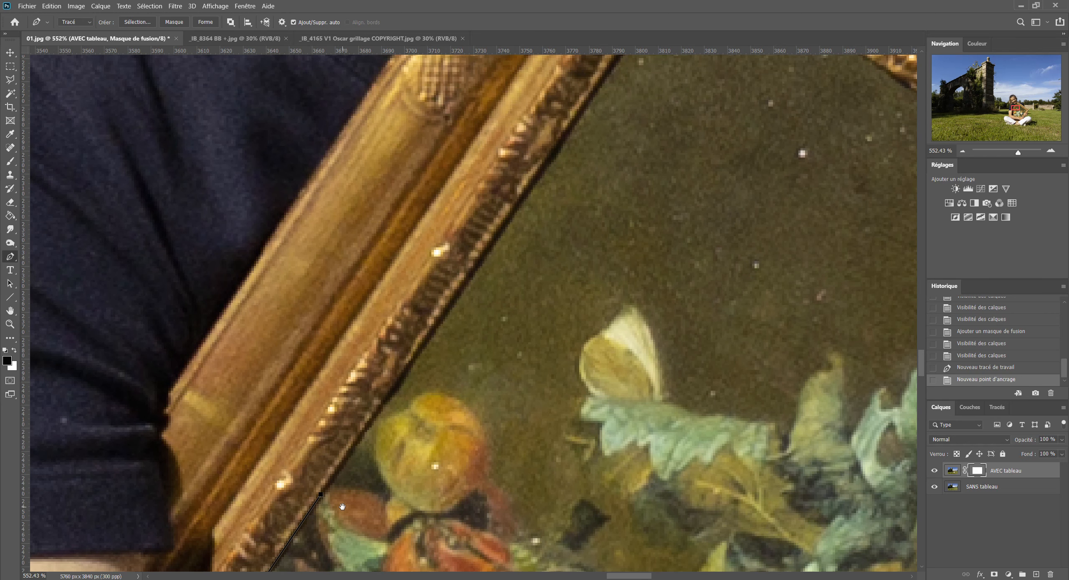
{"action": "left_click", "coordinate": [513, 215]}
- Continue the Pen path up the left inner edge and place two close anchors at the painting's top corner
{"action": "key", "text": "v"}
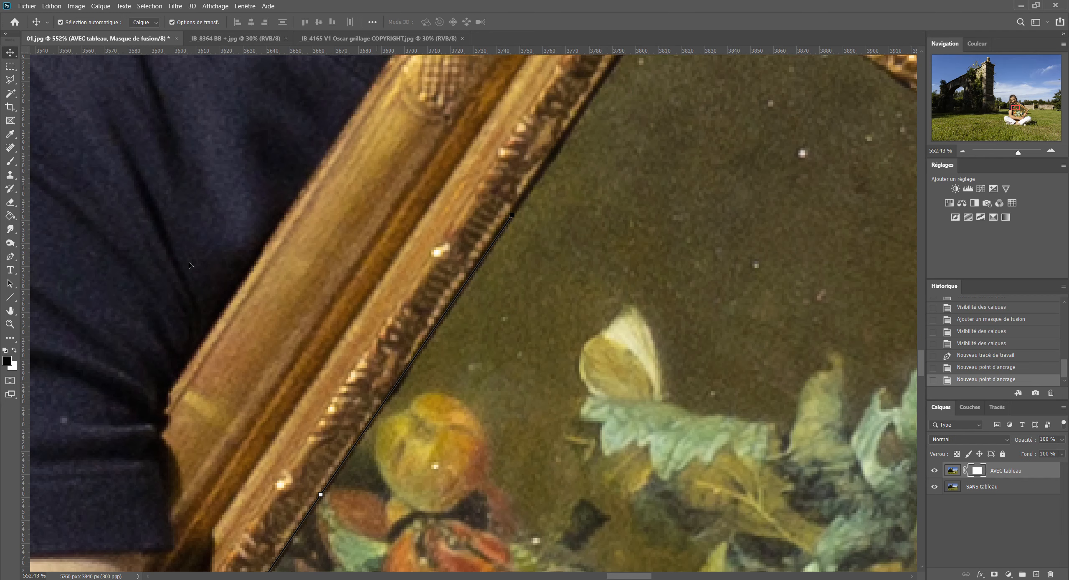
{"action": "left_click", "coordinate": [10, 257]}
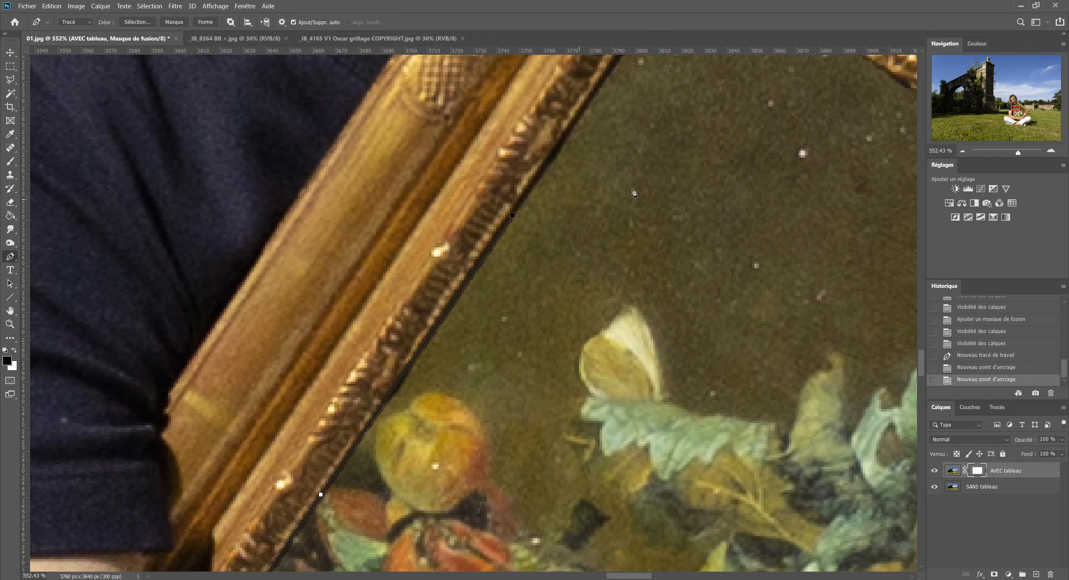
{"action": "left_click_drag", "start_coordinate": [673, 133], "coordinate": [476, 441]}
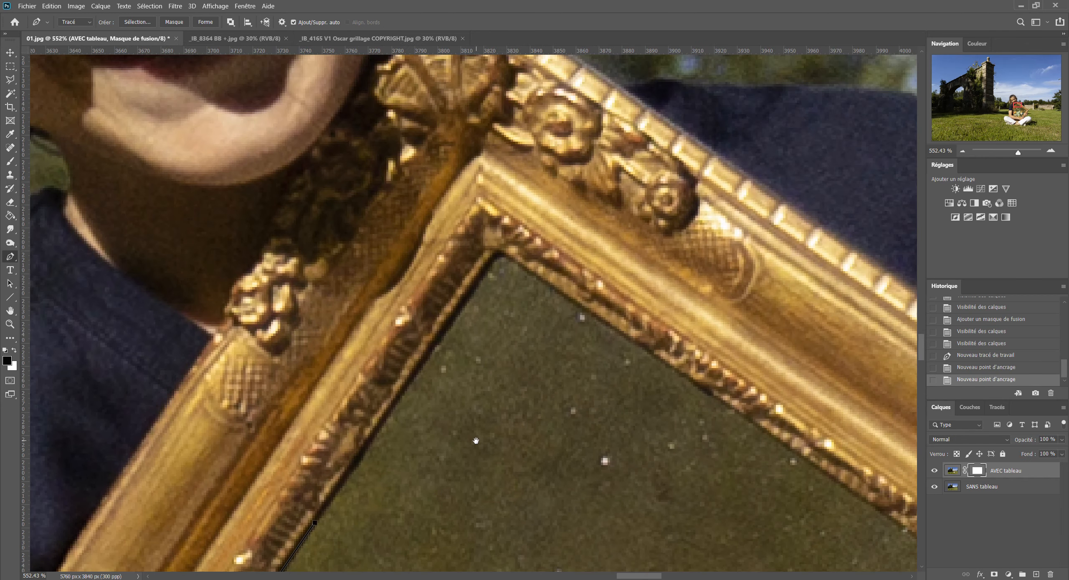
{"action": "left_click", "coordinate": [495, 255]}
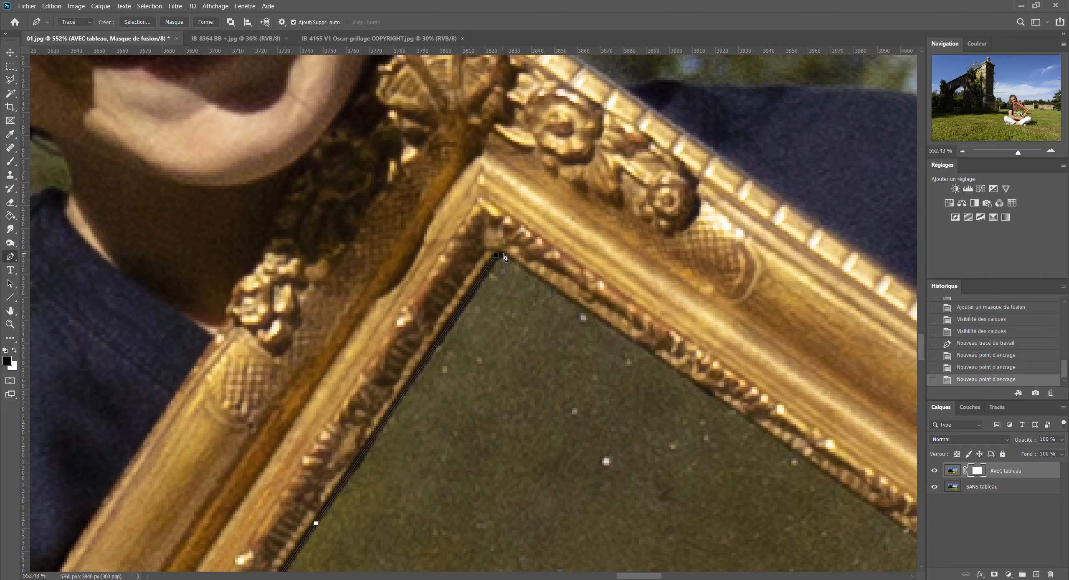
{"action": "left_click", "coordinate": [502, 255]}
- Extend the path with straight segments along the frame's upper-right inner edge to the painting's right corner
{"action": "left_click", "coordinate": [853, 493]}
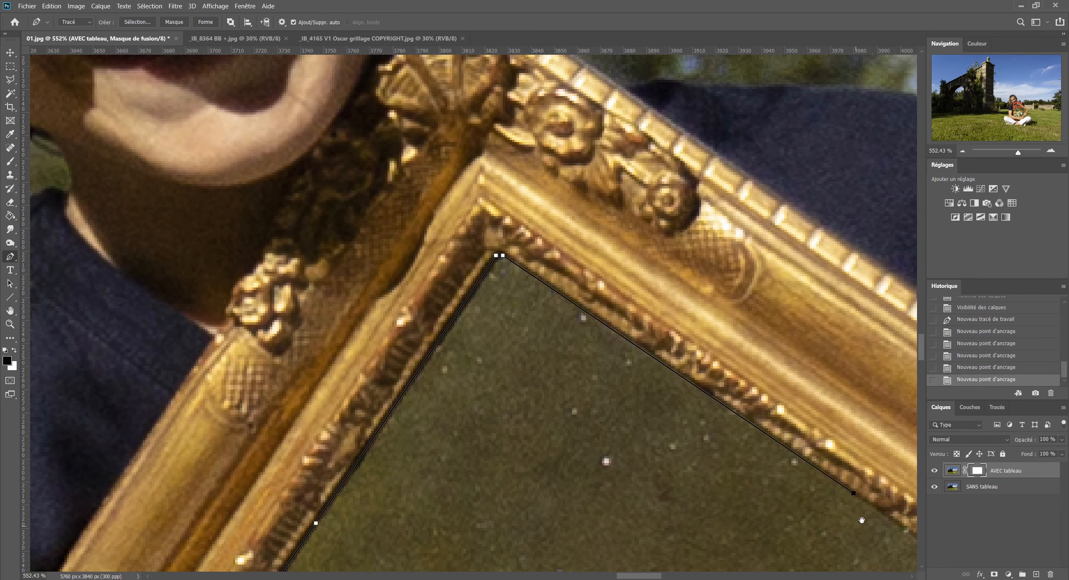
{"action": "left_click_drag", "start_coordinate": [859, 525], "coordinate": [658, 414]}
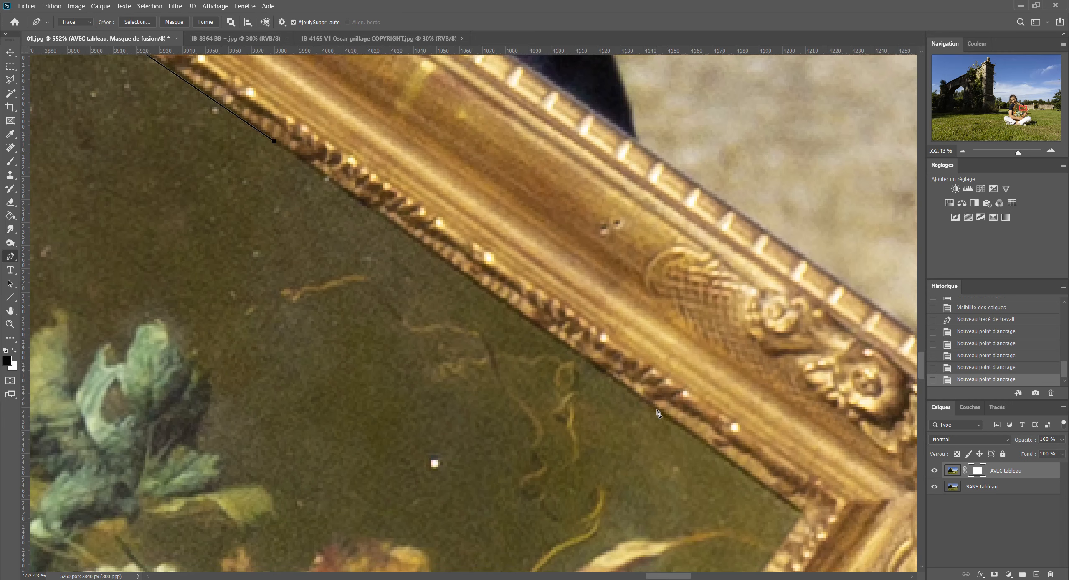
{"action": "left_click", "coordinate": [658, 409]}
{"action": "left_click", "coordinate": [800, 510]}
- Run the path down the frame's right inner edge to where the first fingertip overlaps it
{"action": "scroll", "coordinate": [710, 451], "scroll_direction": "down", "scroll_amount": 5}
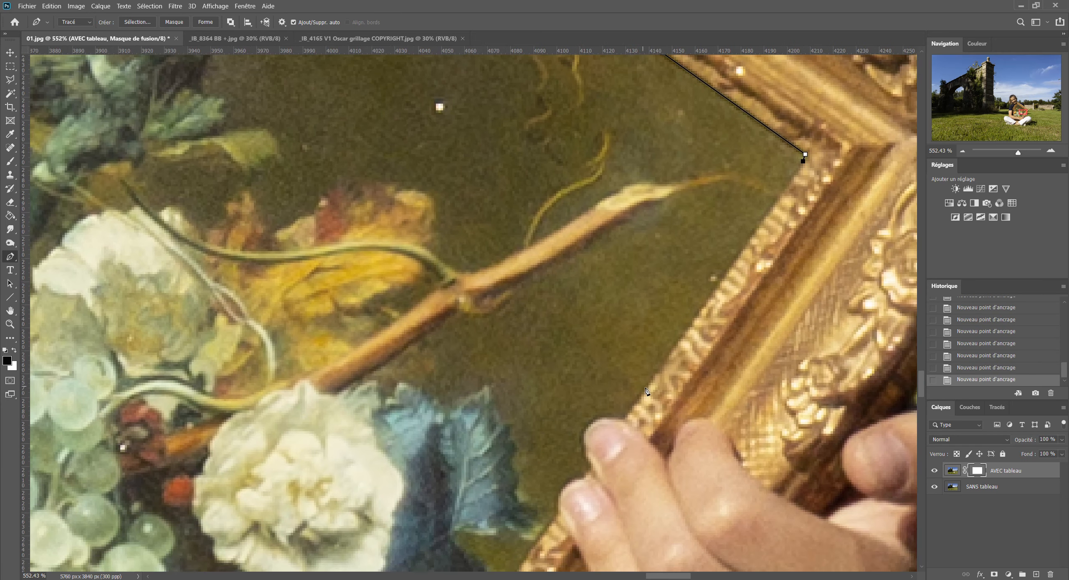
{"action": "scroll", "coordinate": [649, 394], "scroll_direction": "up", "scroll_amount": 1}
{"action": "scroll", "coordinate": [649, 393], "scroll_direction": "up", "scroll_amount": 3}
{"action": "left_click", "coordinate": [646, 386]}
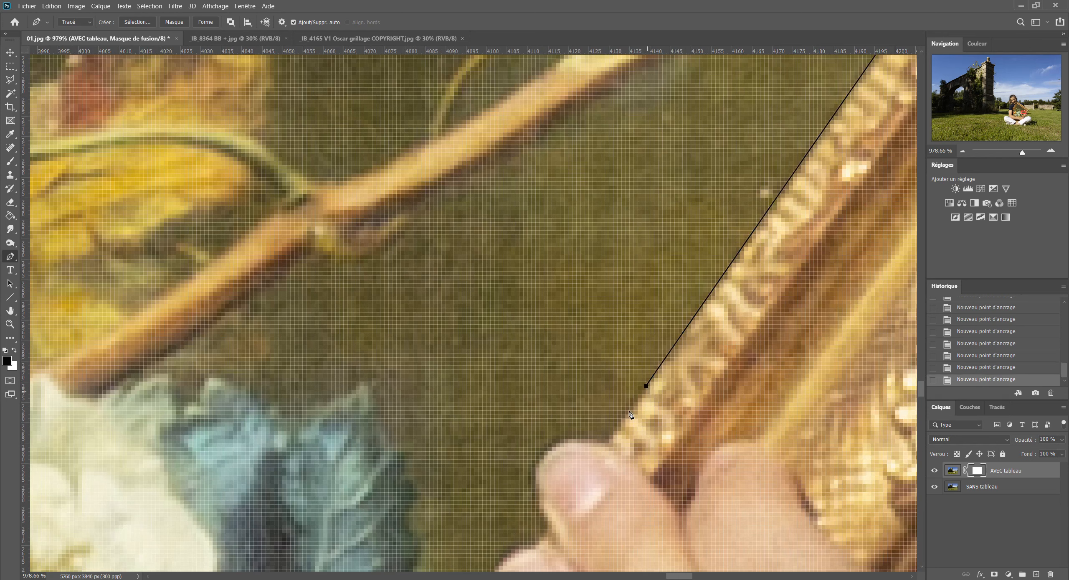
{"action": "left_click", "coordinate": [605, 447]}
- Trace the path around the two fingertips overlapping the painting, using closely spaced straight and curved anchors
{"action": "left_click", "coordinate": [568, 442]}
{"action": "left_click_drag", "start_coordinate": [568, 444], "coordinate": [549, 521]}
{"action": "left_click", "coordinate": [553, 533]}
{"action": "left_click", "coordinate": [536, 549]}
{"action": "left_click_drag", "start_coordinate": [524, 549], "coordinate": [519, 552]}
{"action": "left_click_drag", "start_coordinate": [494, 452], "coordinate": [607, 306]}
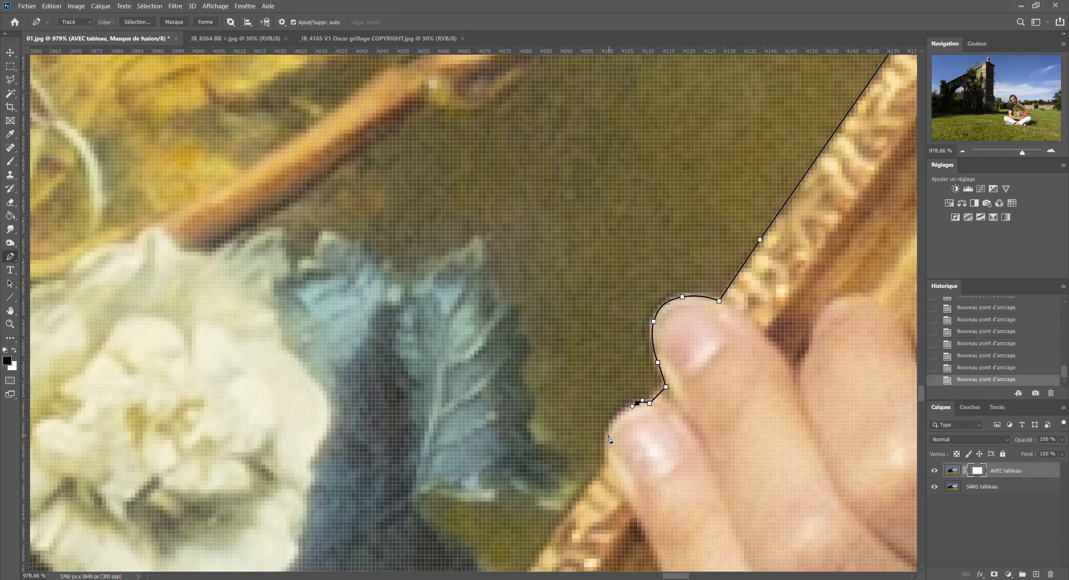
{"action": "left_click_drag", "start_coordinate": [605, 435], "coordinate": [604, 447]}
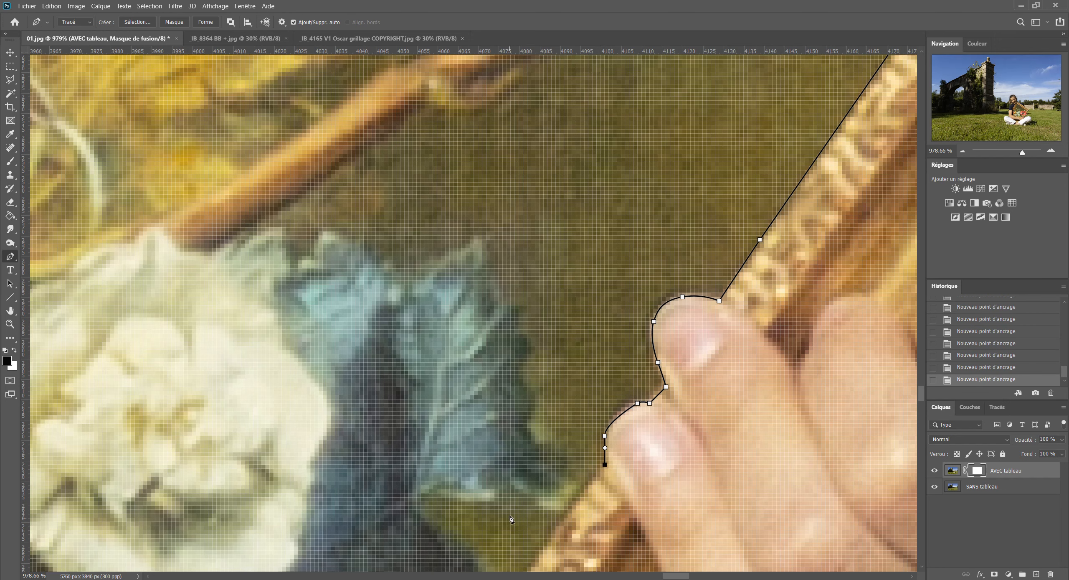
- Extend the path from below the second fingertip down the frame's inner edge to the lower hand
{"action": "left_click_drag", "start_coordinate": [500, 488], "coordinate": [677, 220]}
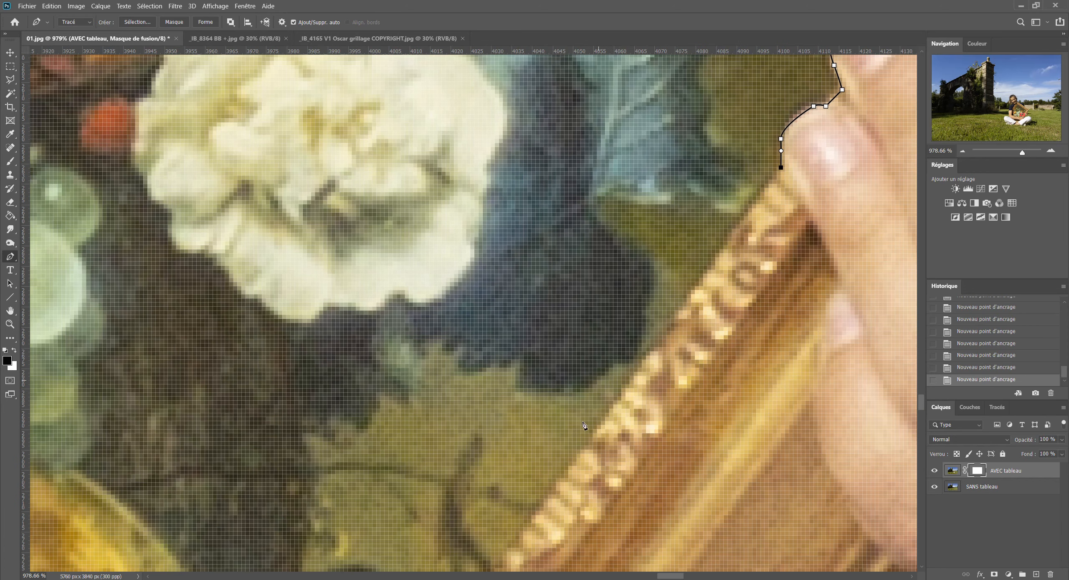
{"action": "left_click", "coordinate": [562, 482]}
{"action": "left_click_drag", "start_coordinate": [562, 481], "coordinate": [752, 164]}
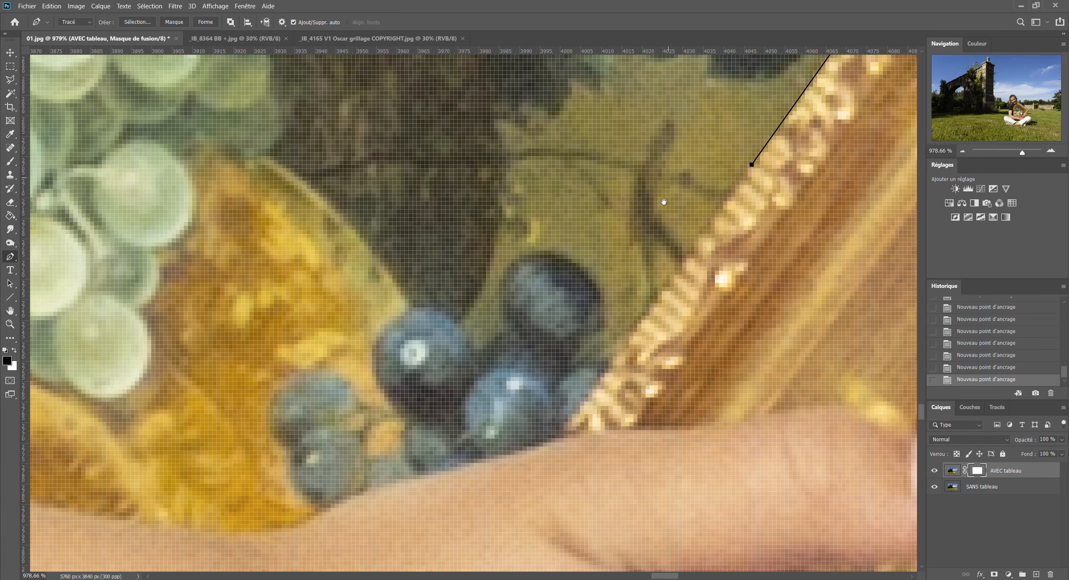
{"action": "left_click", "coordinate": [556, 442]}
- Continue the path with curved anchors along the lower hand and the forearm's upper edge, past the painting's lower-left side
{"action": "left_click_drag", "start_coordinate": [401, 483], "coordinate": [324, 513]}
{"action": "left_click_drag", "start_coordinate": [220, 536], "coordinate": [140, 528]}
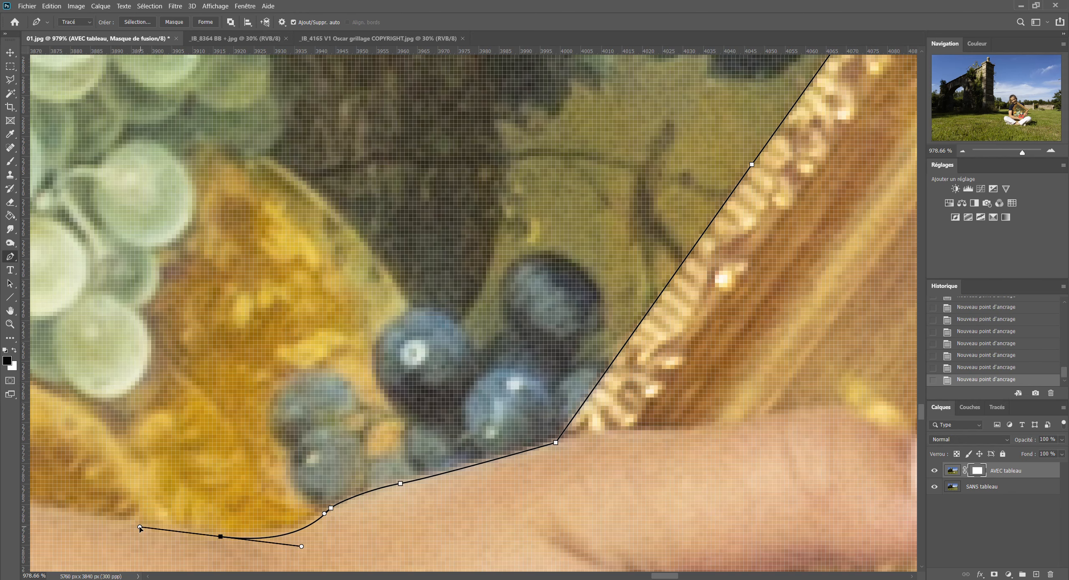
{"action": "scroll", "coordinate": [353, 447], "scroll_direction": "left", "scroll_amount": 10}
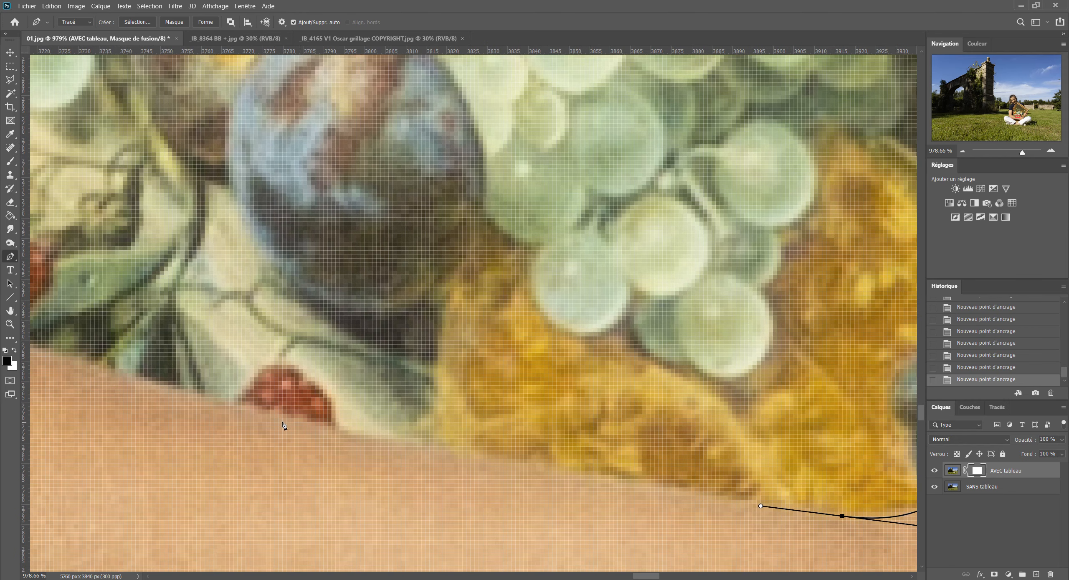
{"action": "left_click_drag", "start_coordinate": [274, 418], "coordinate": [171, 393]}
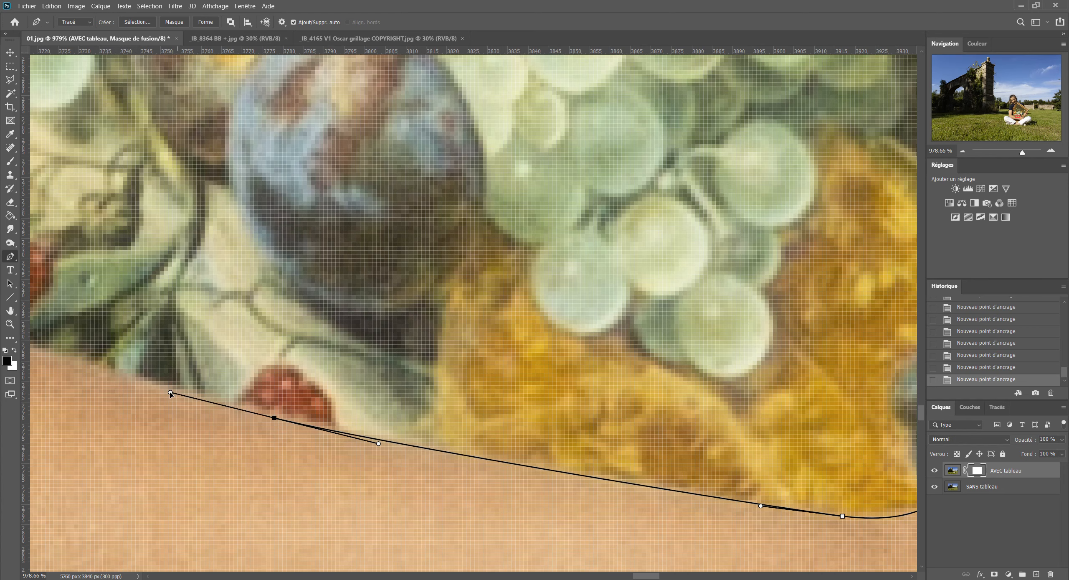
{"action": "scroll", "coordinate": [170, 394], "scroll_direction": "left", "scroll_amount": 9}
{"action": "scroll", "coordinate": [170, 393], "scroll_direction": "up", "scroll_amount": 1}
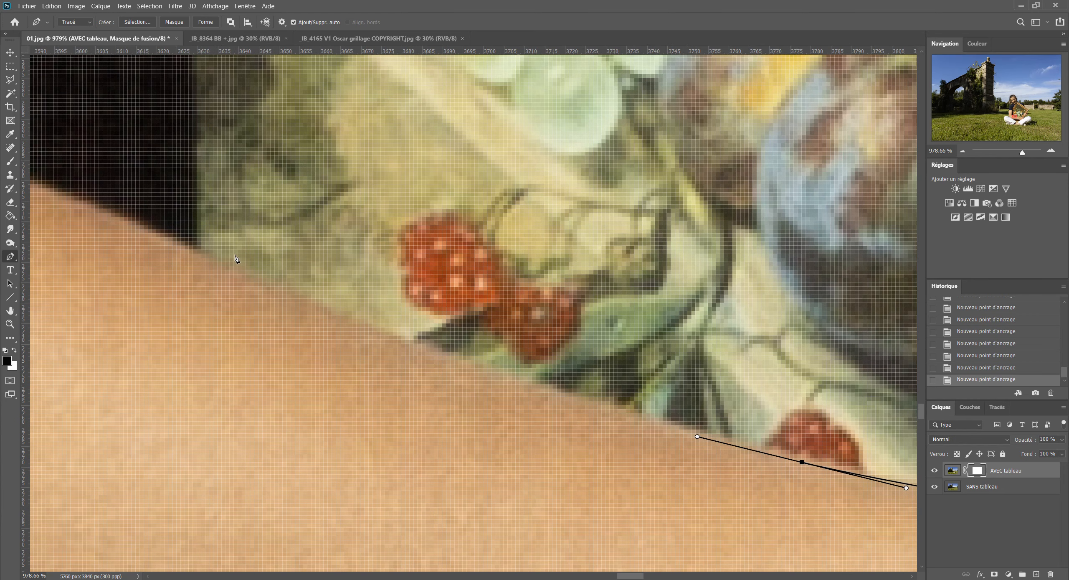
{"action": "left_click_drag", "start_coordinate": [238, 274], "coordinate": [85, 206]}
- Curve the path around the inner elbow and up the upper arm's edge to just below the path's starting anchor
{"action": "scroll", "coordinate": [264, 217], "scroll_direction": "left", "scroll_amount": 9}
{"action": "scroll", "coordinate": [264, 217], "scroll_direction": "up", "scroll_amount": 2}
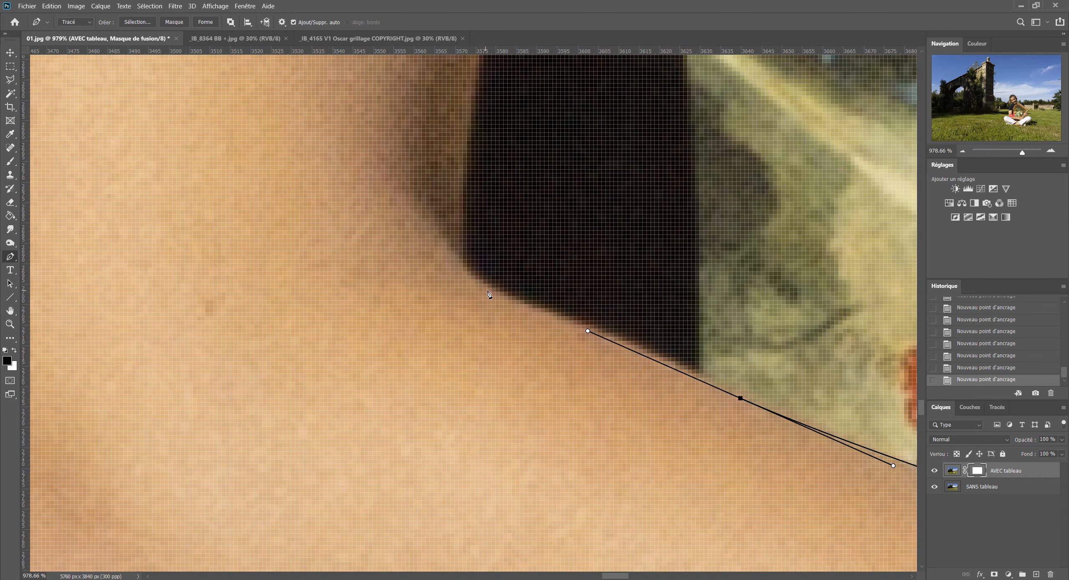
{"action": "left_click_drag", "start_coordinate": [491, 288], "coordinate": [474, 276]}
{"action": "left_click_drag", "start_coordinate": [461, 237], "coordinate": [461, 201]}
{"action": "left_click_drag", "start_coordinate": [510, 249], "coordinate": [510, 503]}
{"action": "left_click_drag", "start_coordinate": [482, 183], "coordinate": [485, 99]}
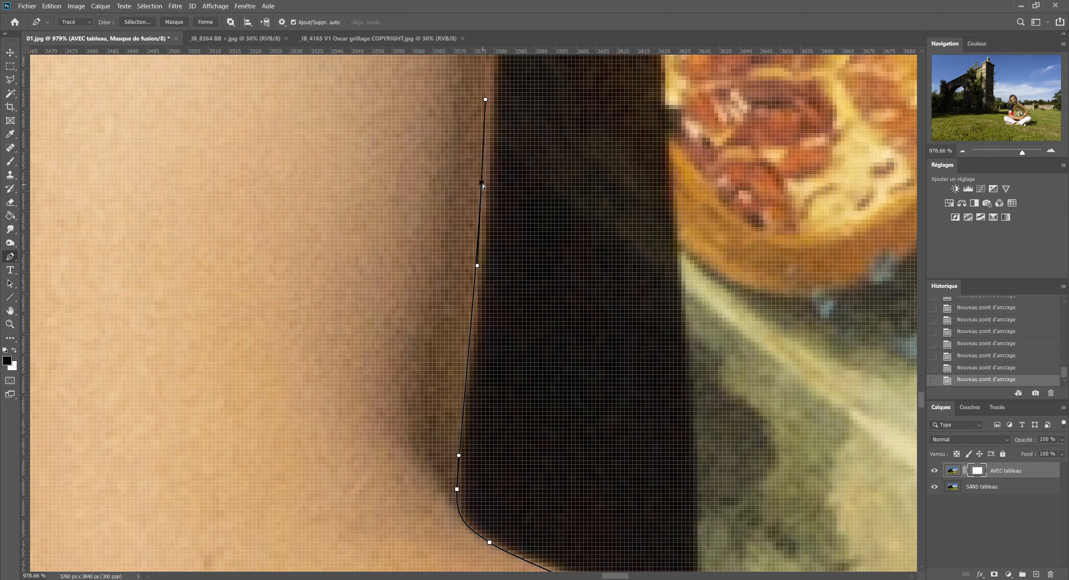
{"action": "mouse_move", "coordinate": [482, 185]}
{"action": "left_mouse_down"}
{"action": "mouse_move", "coordinate": [497, 209]}
{"action": "mouse_move", "coordinate": [486, 200]}
{"action": "left_mouse_up"}
{"action": "left_click_drag", "start_coordinate": [551, 122], "coordinate": [572, 439]}
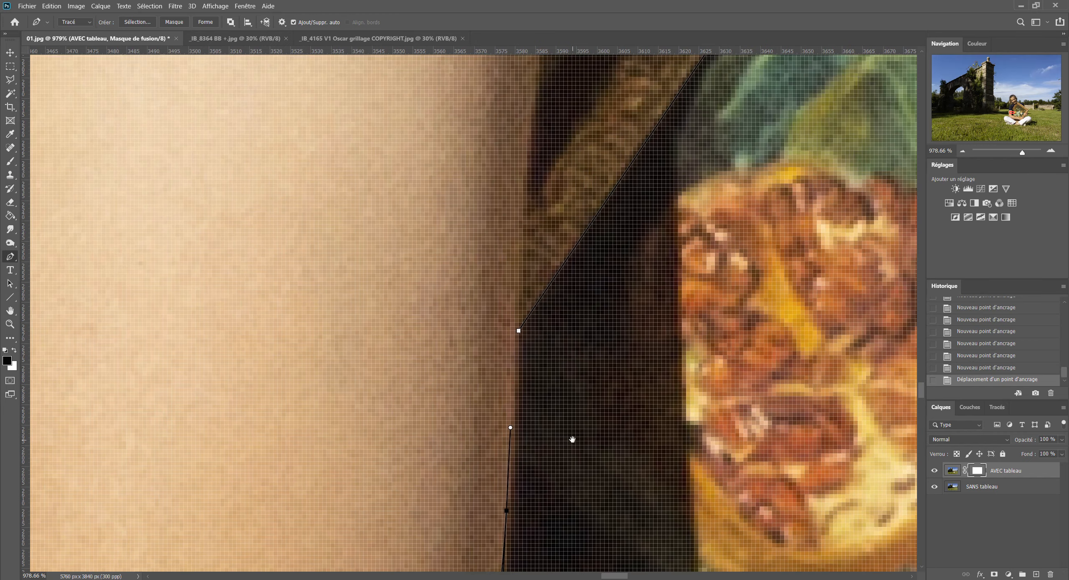
{"action": "left_click", "coordinate": [519, 343]}
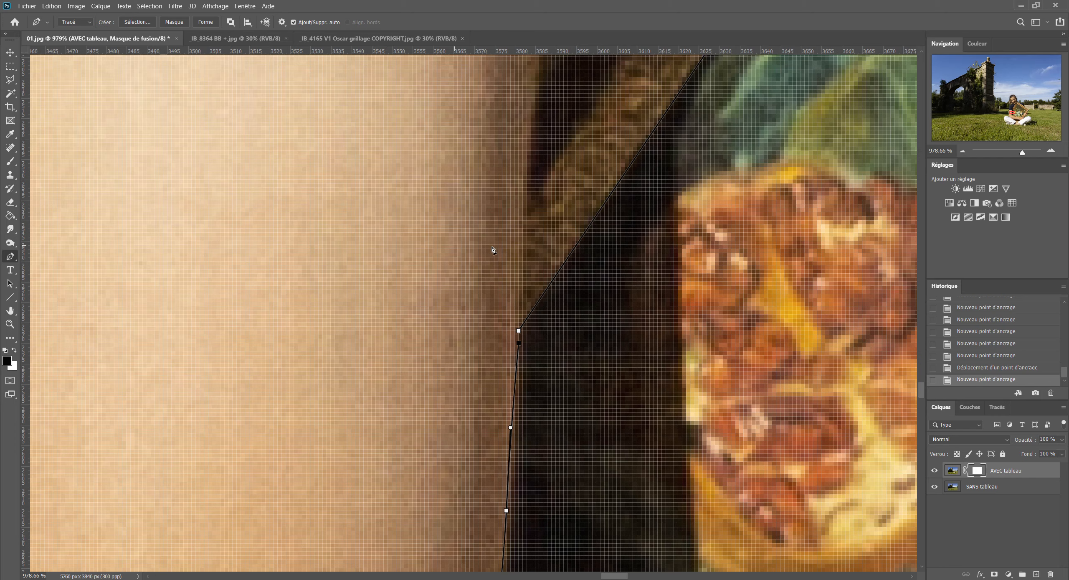
- Convert the painting path into a new anti-aliased selection with a 0.5 pixel feather radius
{"action": "scroll", "coordinate": [493, 249], "scroll_direction": "down", "scroll_amount": 10}
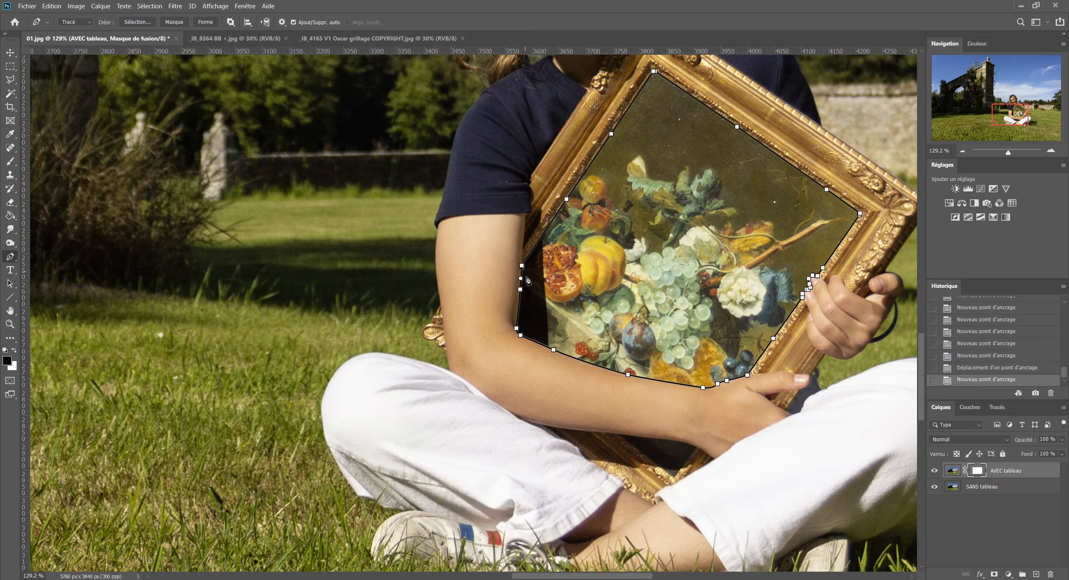
{"action": "left_click", "coordinate": [136, 23]}
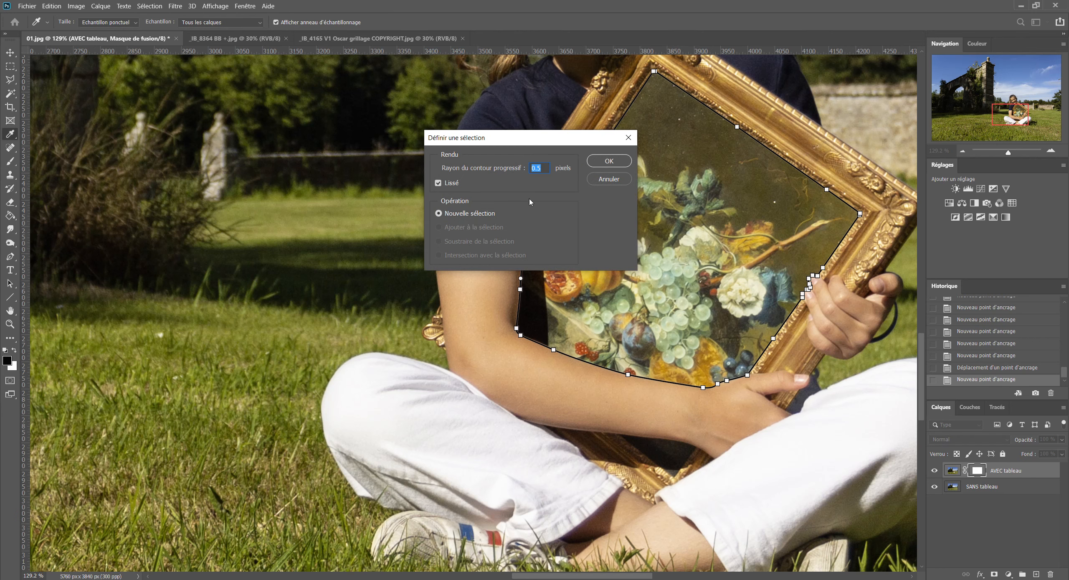
{"action": "left_click", "coordinate": [620, 161]}
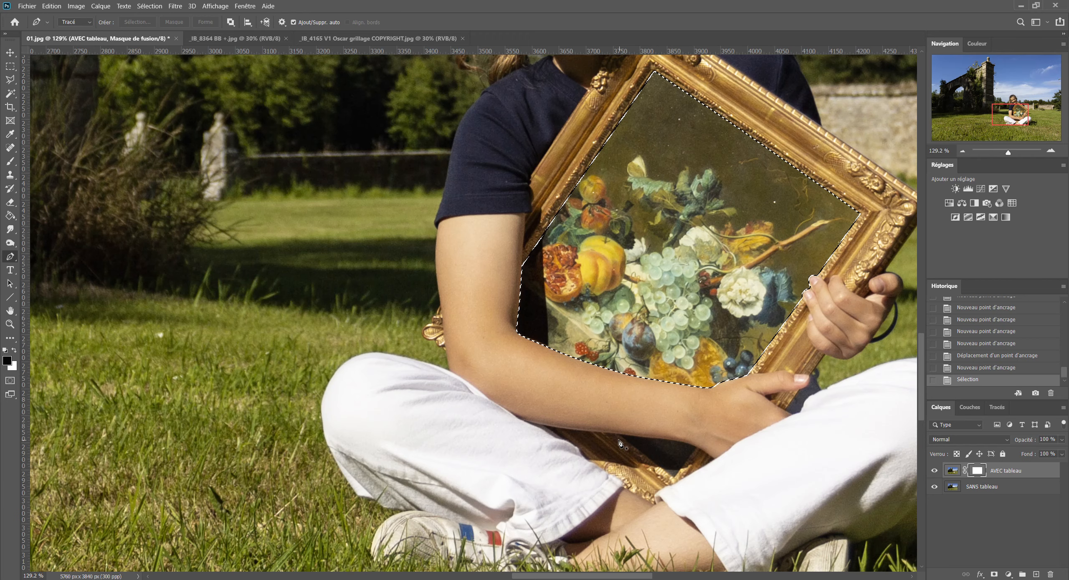
- Start a second path at the left corner of the dark painting area below the forearm, following the arm's lower edge
{"action": "scroll", "coordinate": [655, 459], "scroll_direction": "up", "scroll_amount": 10}
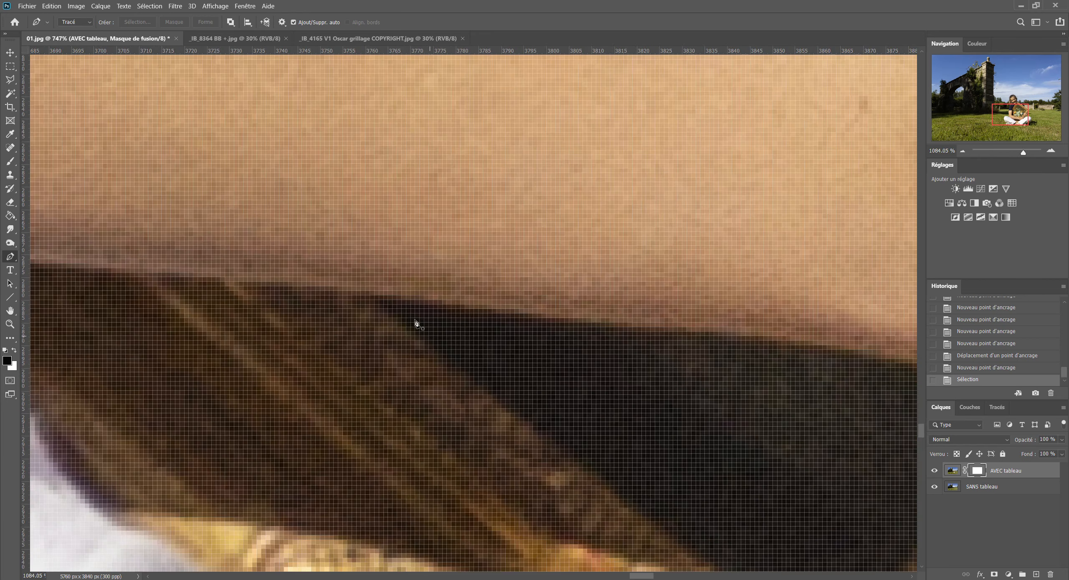
{"action": "left_click", "coordinate": [374, 295]}
{"action": "left_click_drag", "start_coordinate": [656, 327], "coordinate": [697, 330]}
{"action": "left_click", "coordinate": [865, 354]}
{"action": "left_click_drag", "start_coordinate": [866, 355], "coordinate": [637, 327]}
{"action": "left_click_drag", "start_coordinate": [698, 367], "coordinate": [729, 394]}
{"action": "left_click", "coordinate": [764, 426]}
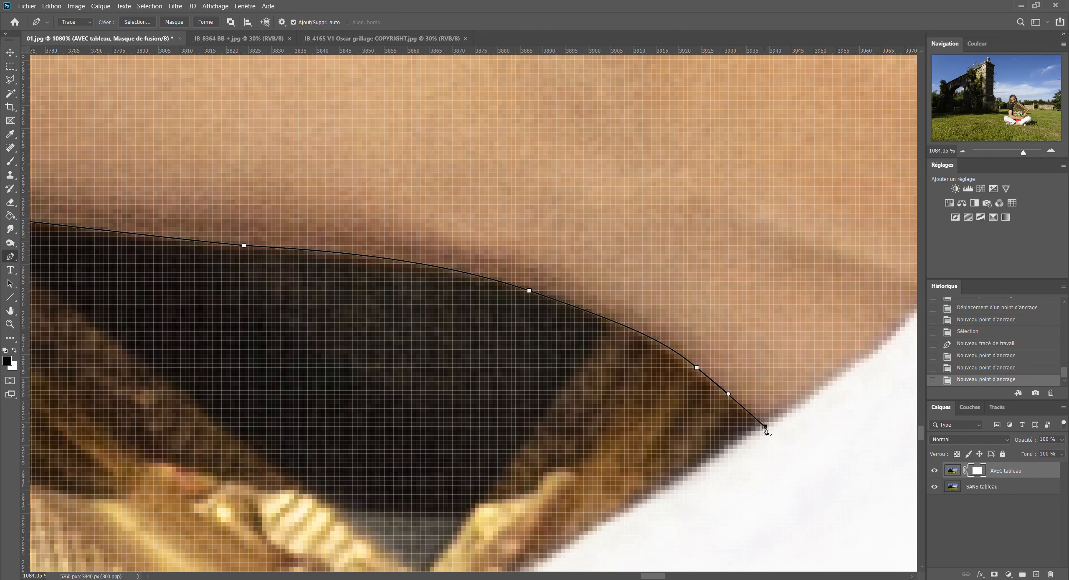
{"action": "key", "text": "ctrl+z"}
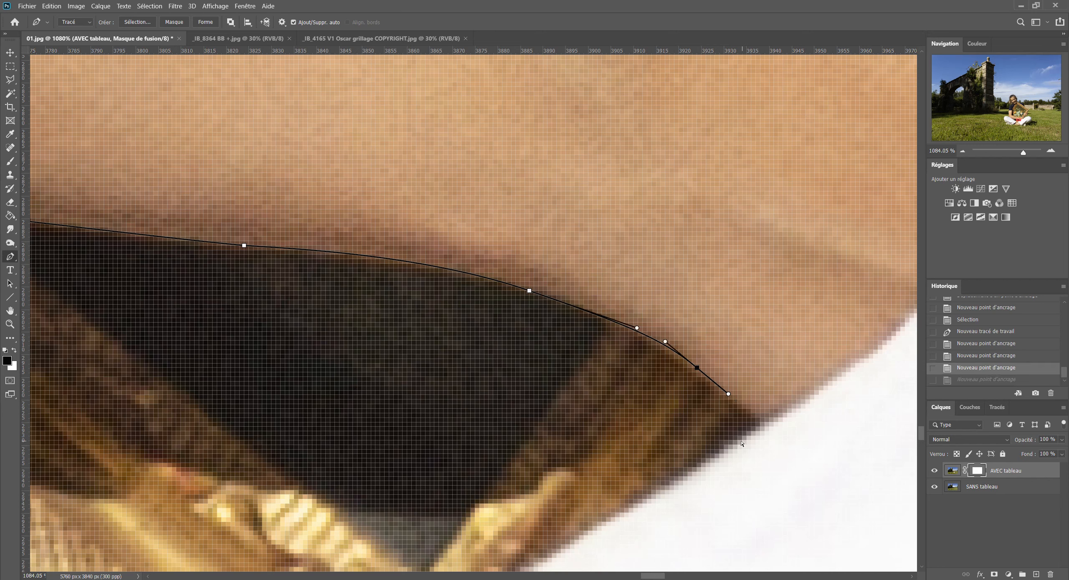
{"action": "key", "text": "ctrl+z"}
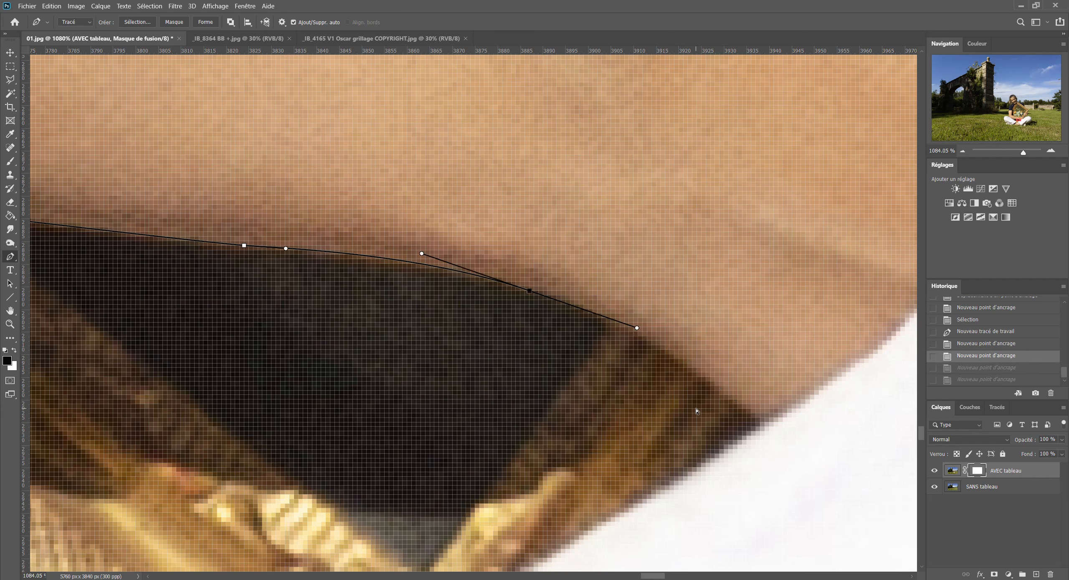
{"action": "key", "text": "ctrl+z"}
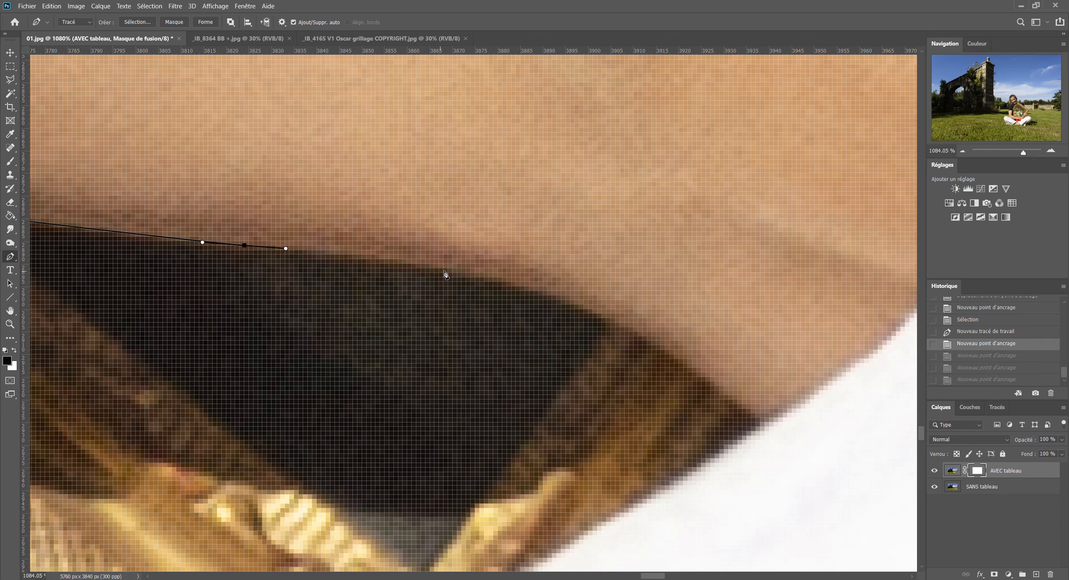
- Continue the second path with curved anchors along the forearm's underside and turn it onto the frame's right inner edge
{"action": "left_click_drag", "start_coordinate": [457, 267], "coordinate": [514, 282]}
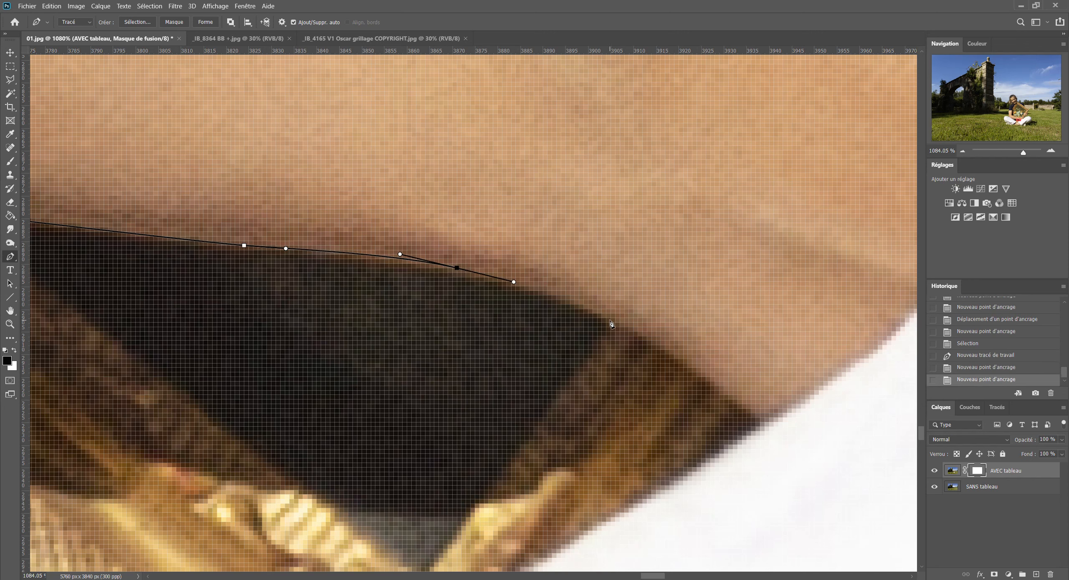
{"action": "left_click_drag", "start_coordinate": [611, 318], "coordinate": [614, 321]}
{"action": "left_click", "coordinate": [602, 340]}
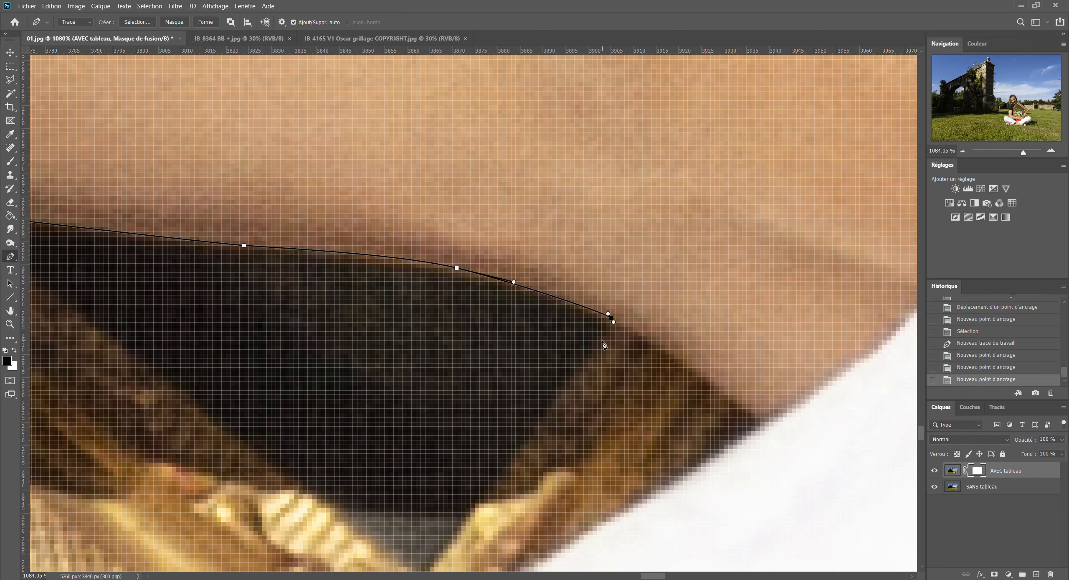
- Run the path down to the frame's bottom inner corner and back up the left inner edge to near its starting anchor
{"action": "left_click_drag", "start_coordinate": [463, 535], "coordinate": [547, 332]}
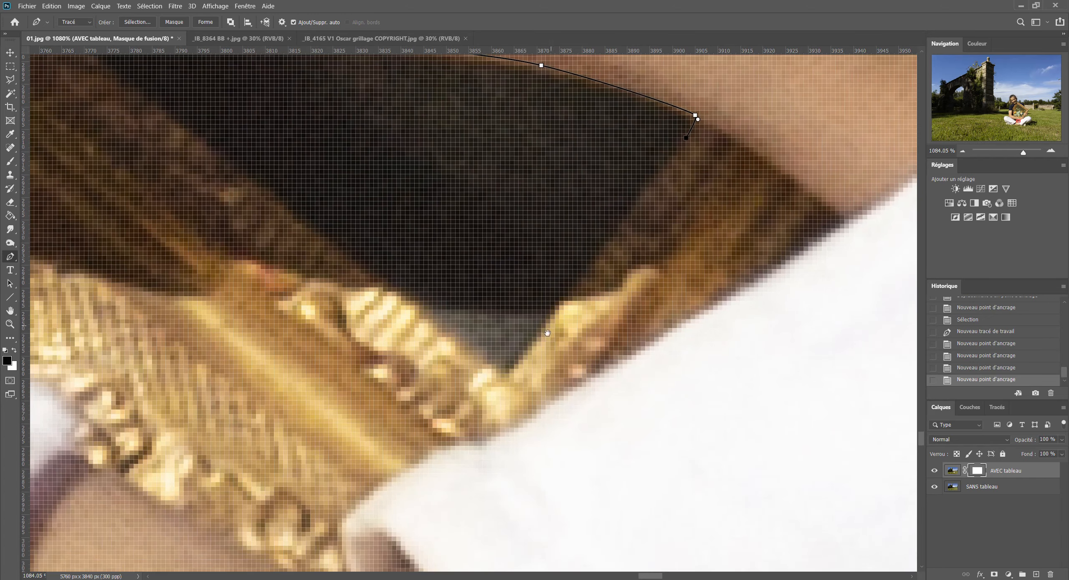
{"action": "left_click", "coordinate": [509, 374]}
{"action": "left_click", "coordinate": [500, 373]}
{"action": "left_click", "coordinate": [243, 173]}
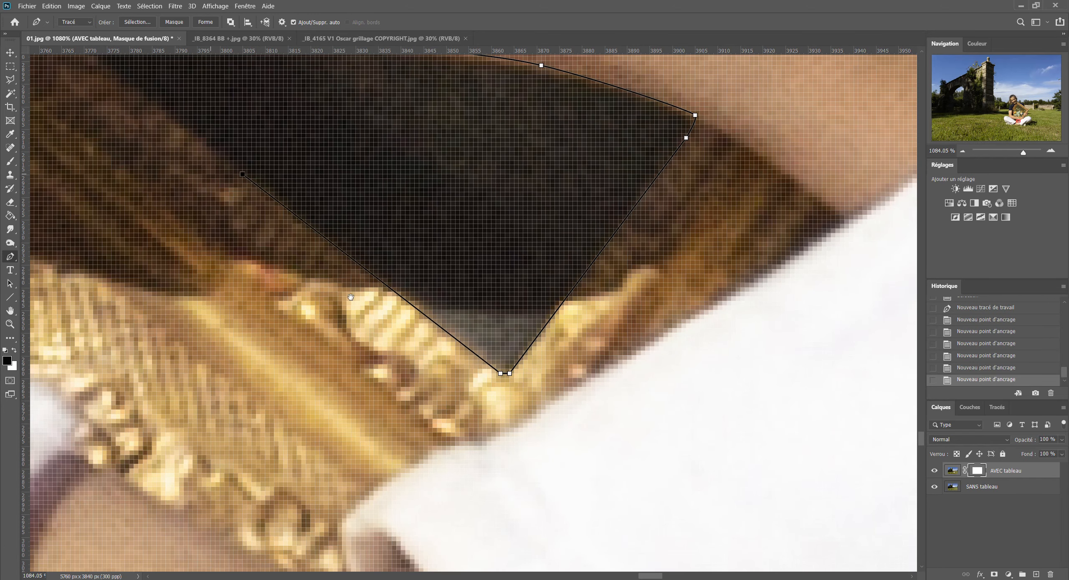
{"action": "left_click_drag", "start_coordinate": [265, 241], "coordinate": [618, 491]}
{"action": "left_click", "coordinate": [411, 279]}
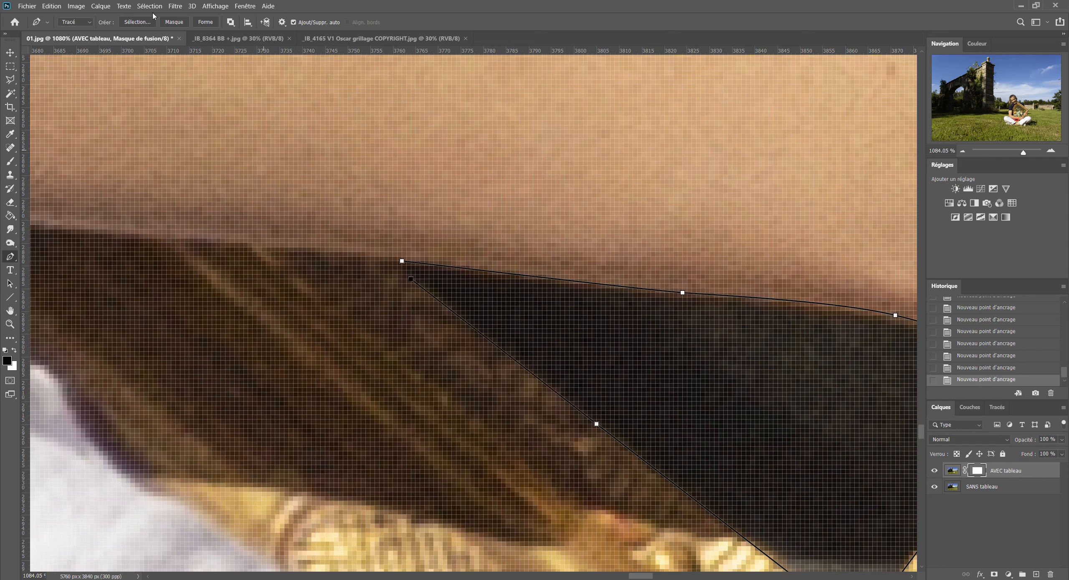
- Convert the lower path into a selection with a 0.5 pixel feather and add it to the existing painting selection
{"action": "left_click", "coordinate": [137, 22]}
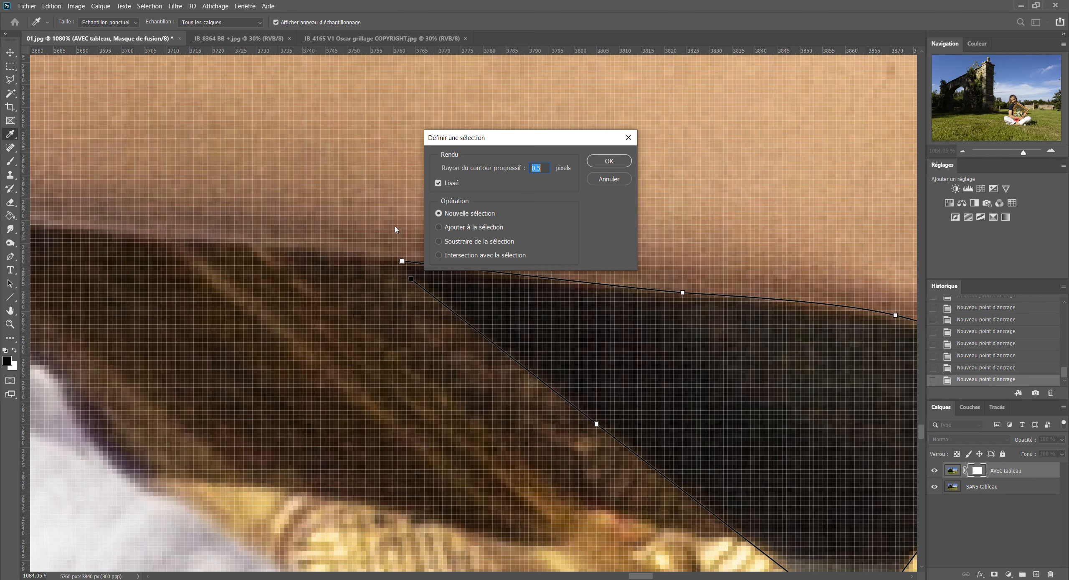
{"action": "left_click", "coordinate": [469, 228]}
{"action": "scroll", "coordinate": [320, 147], "scroll_direction": "down", "scroll_amount": 10}
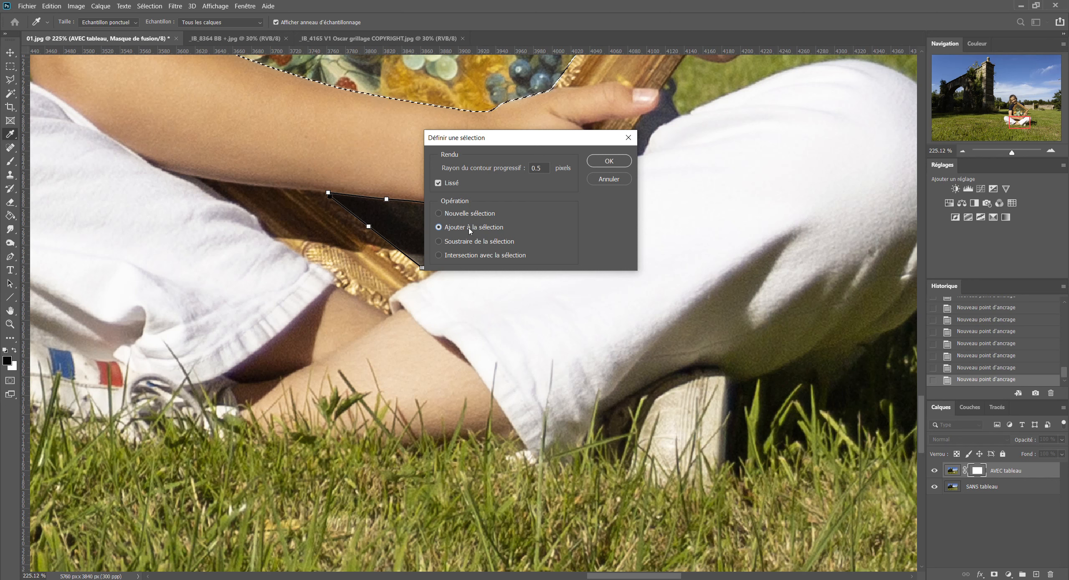
{"action": "left_click", "coordinate": [596, 163]}
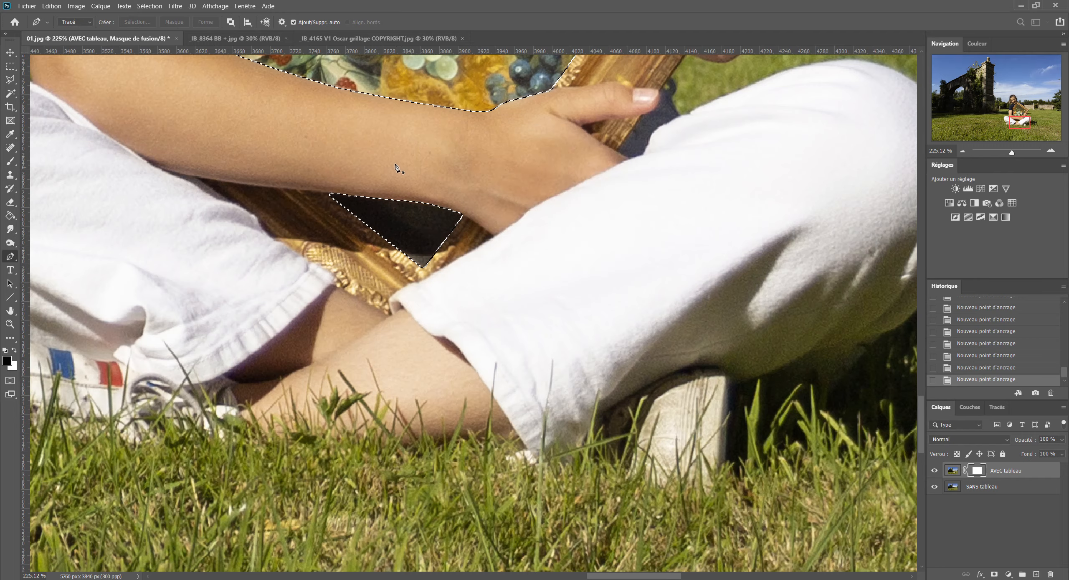
- Paint black (000000) with the Brush on the AVEC tableau layer mask inside both selected areas to hide the painting
{"action": "scroll", "coordinate": [376, 167], "scroll_direction": "down", "scroll_amount": 3}
{"action": "mouse_move", "coordinate": [366, 137]}
{"action": "left_mouse_down"}
{"action": "mouse_move", "coordinate": [406, 228]}
{"action": "mouse_move", "coordinate": [446, 365]}
{"action": "left_mouse_up"}
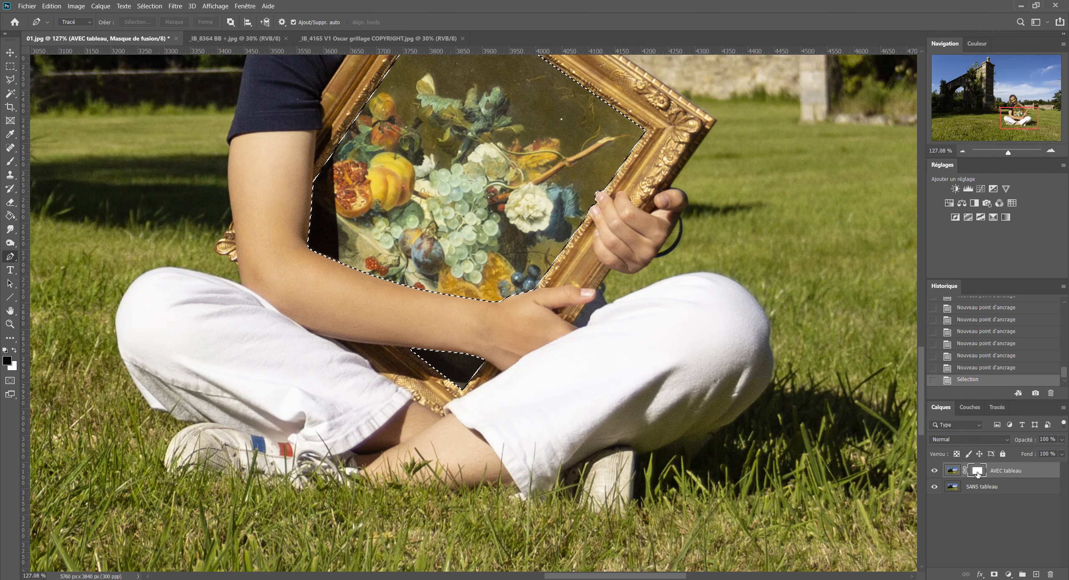
{"action": "left_click", "coordinate": [10, 161]}
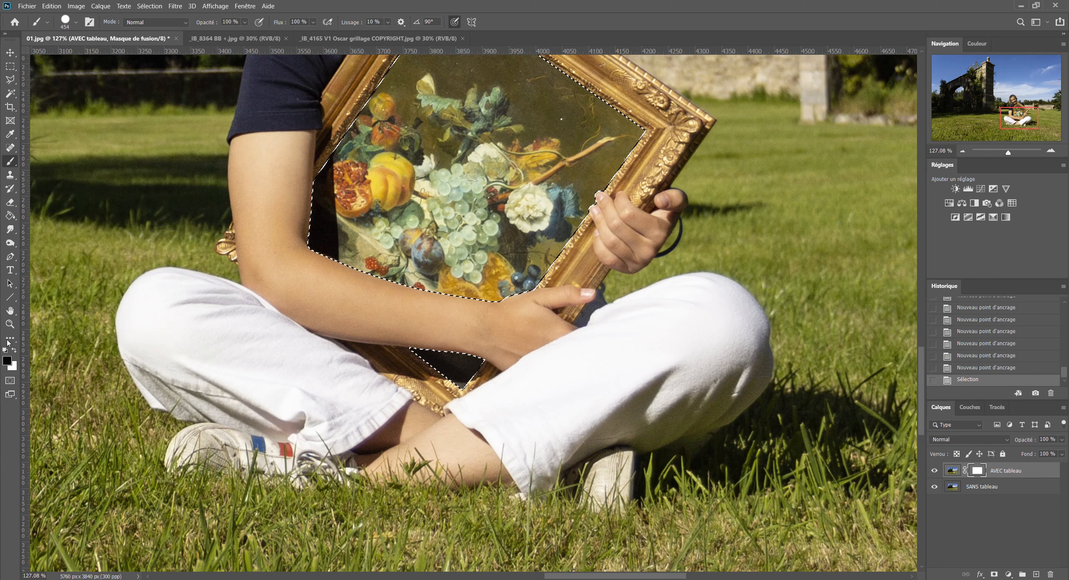
{"action": "left_click", "coordinate": [6, 361]}
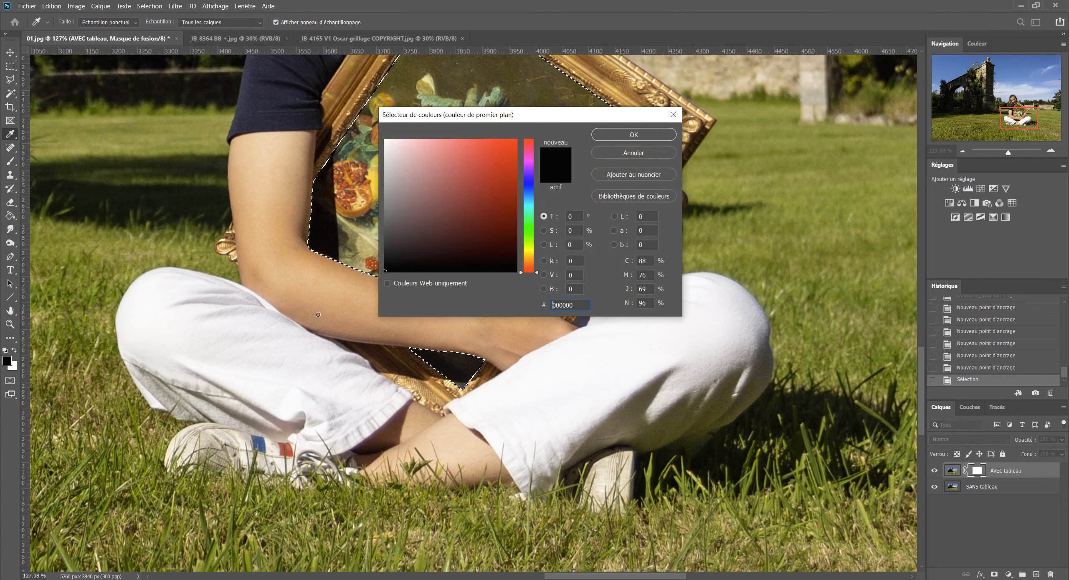
{"action": "left_click", "coordinate": [617, 134]}
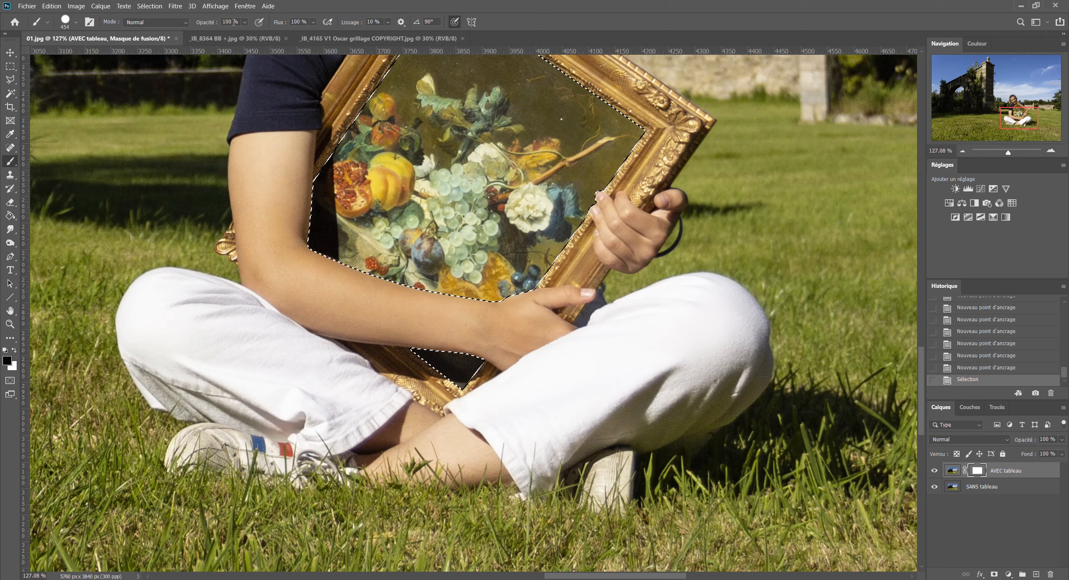
{"action": "scroll", "coordinate": [317, 226], "scroll_direction": "down", "scroll_amount": 5}
{"action": "mouse_move", "coordinate": [360, 134]}
{"action": "left_mouse_down"}
{"action": "mouse_move", "coordinate": [385, 163]}
{"action": "mouse_move", "coordinate": [470, 180]}
{"action": "mouse_move", "coordinate": [397, 209]}
{"action": "left_mouse_up"}
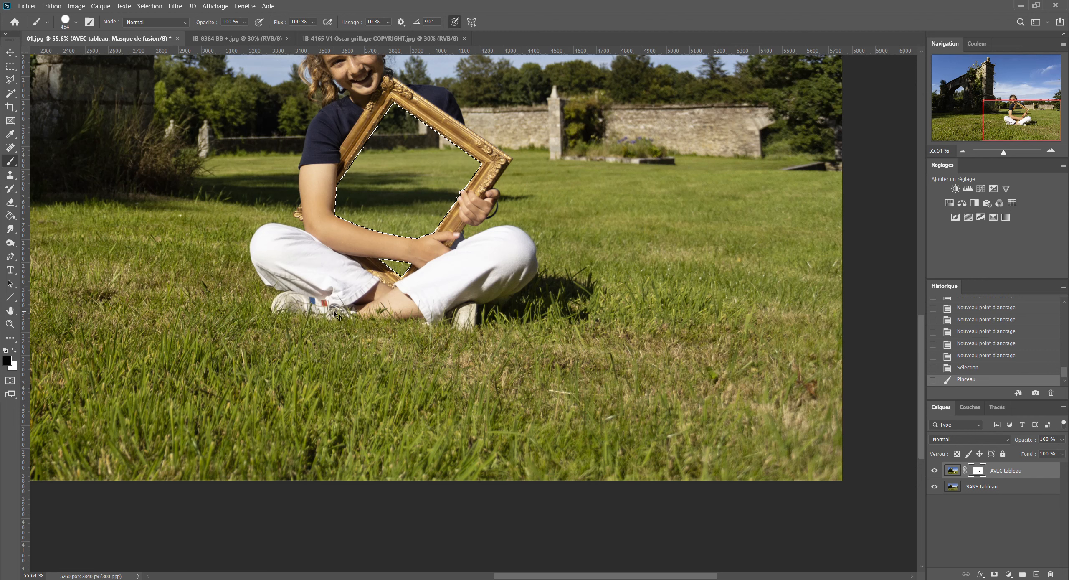
- Deselect to inspect the empty frame in the whole photo, and undo the deselection
{"action": "key", "text": "ctrl+d"}
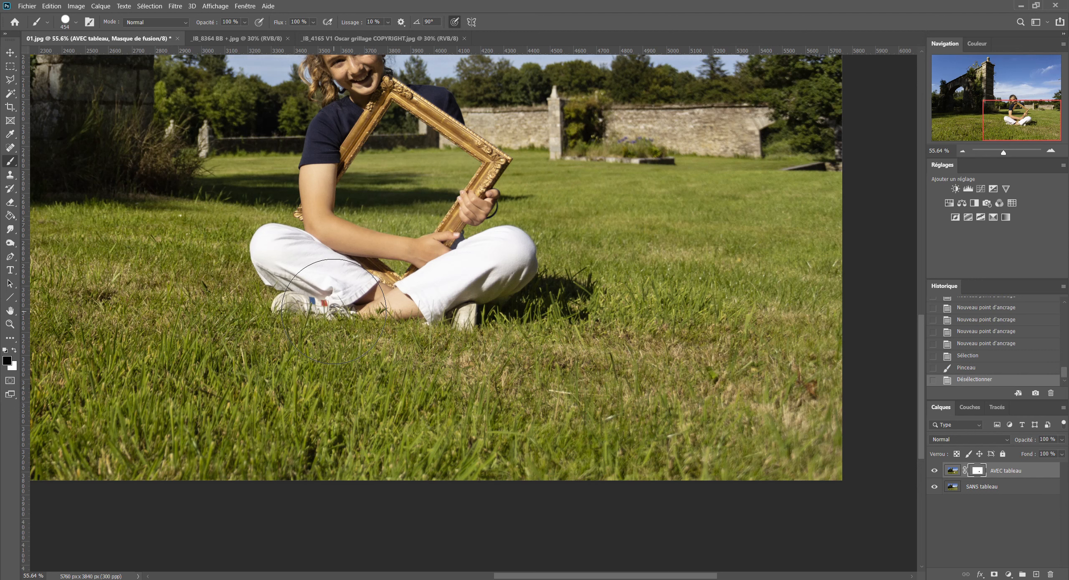
{"action": "scroll", "coordinate": [332, 228], "scroll_direction": "down", "scroll_amount": 4}
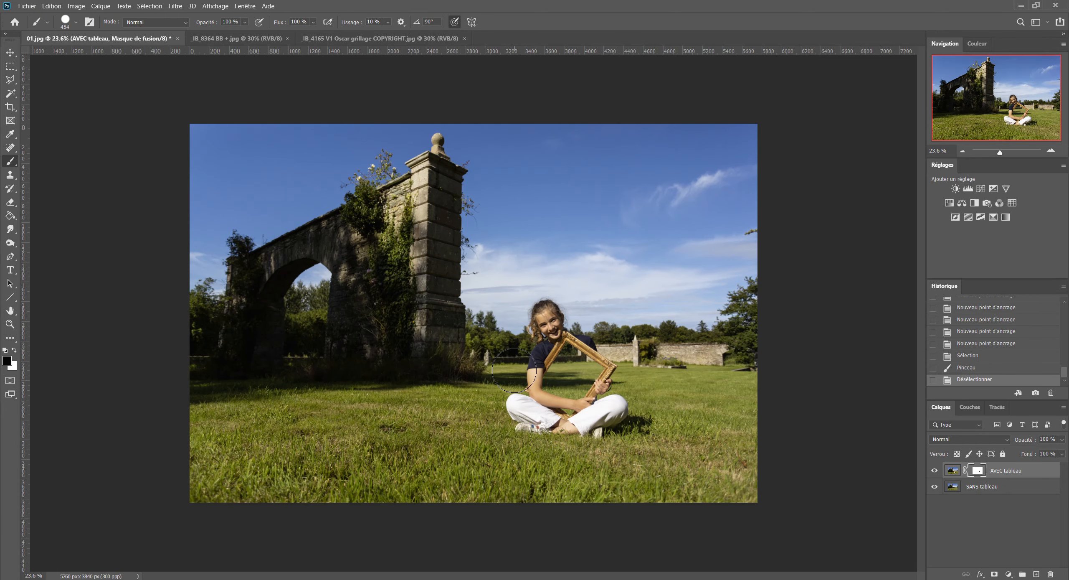
{"action": "scroll", "coordinate": [622, 402], "scroll_direction": "up", "scroll_amount": 1}
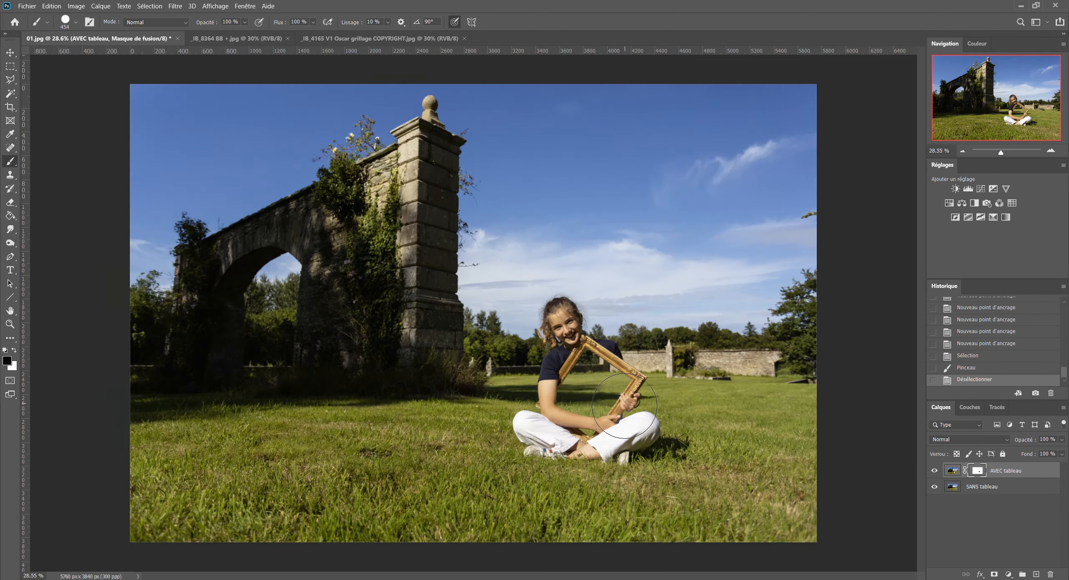
{"action": "scroll", "coordinate": [625, 405], "scroll_direction": "up", "scroll_amount": 6}
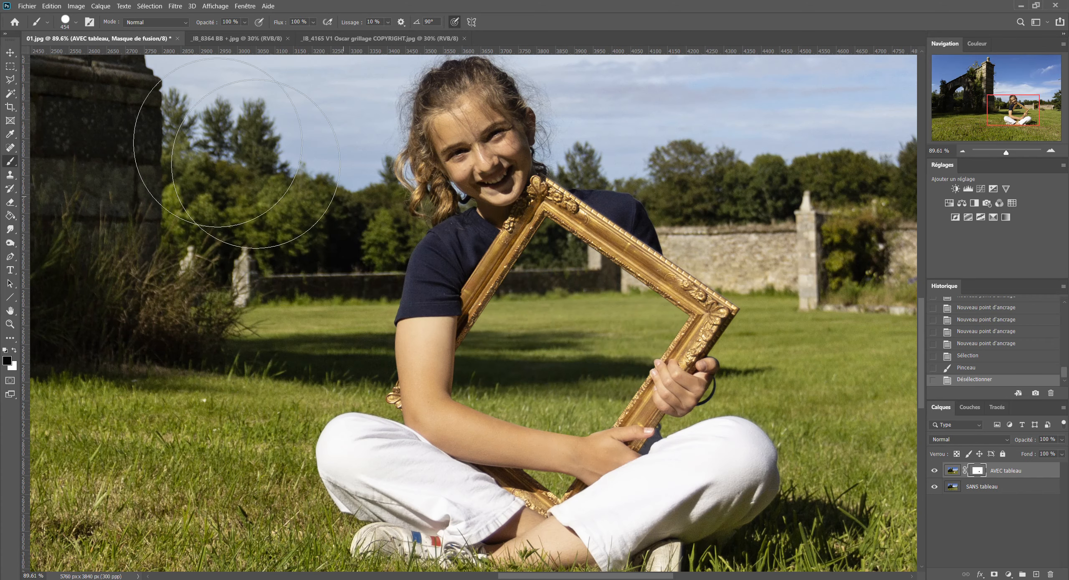
{"action": "left_click", "coordinate": [53, 6]}
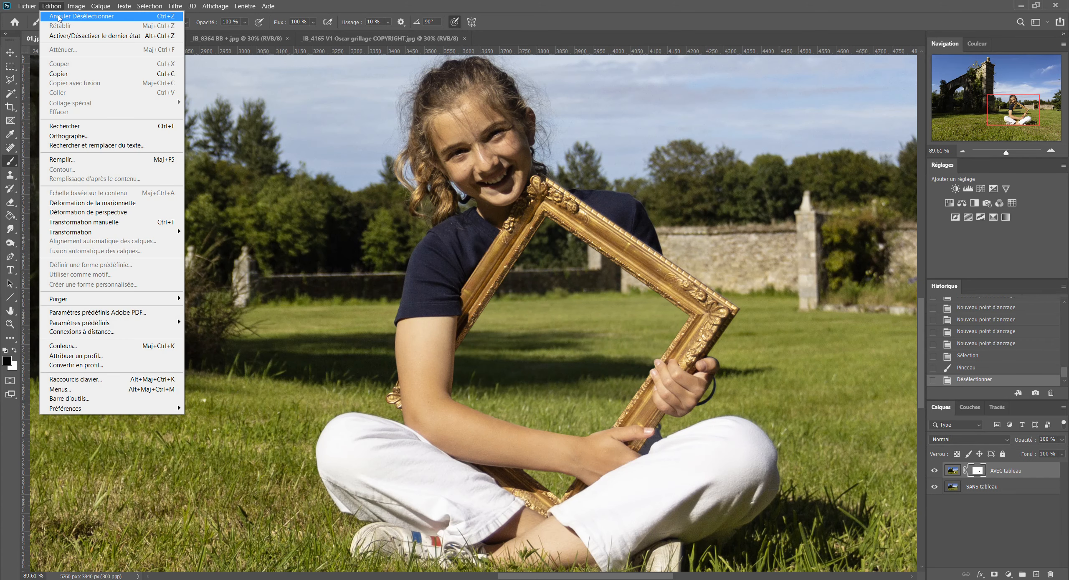
{"action": "left_click", "coordinate": [59, 17]}
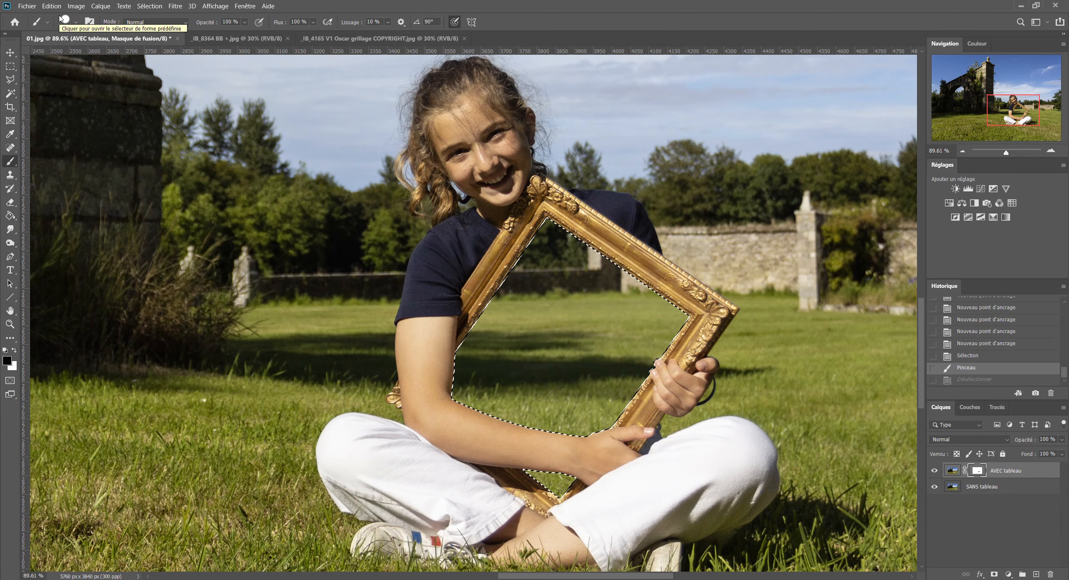
- Save the frame-opening selection as a new channel named toile, and deselect it to view the whole photo
{"action": "left_click", "coordinate": [149, 6]}
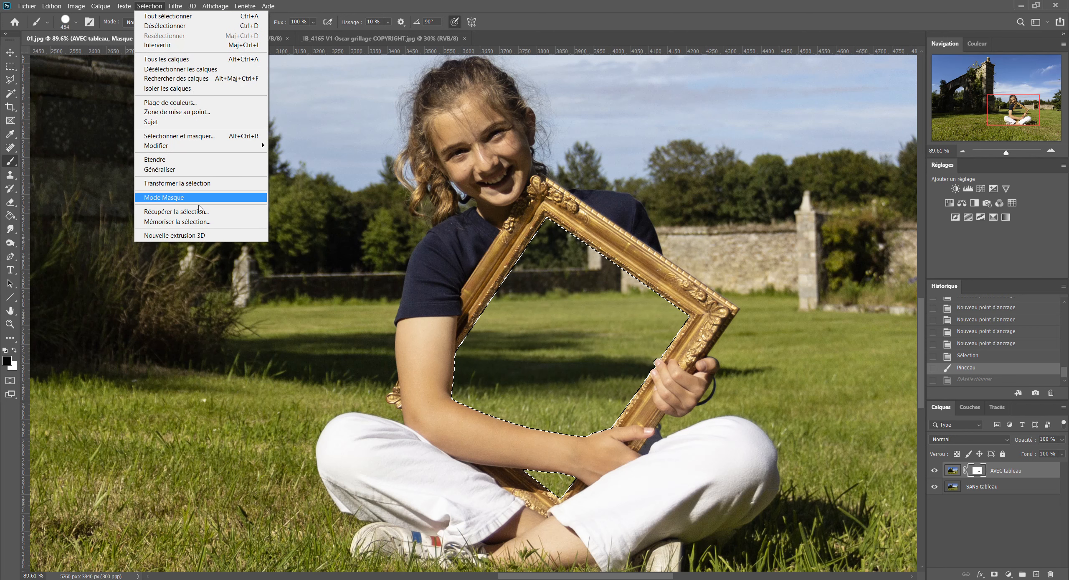
{"action": "left_click", "coordinate": [197, 221]}
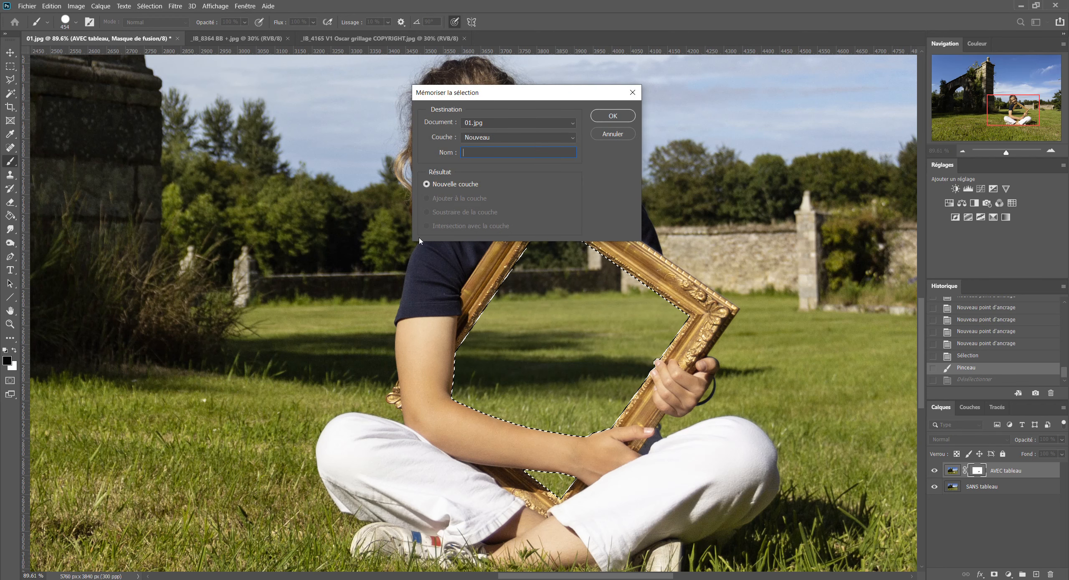
{"action": "type", "text": "toile"}
{"action": "left_click", "coordinate": [621, 117]}
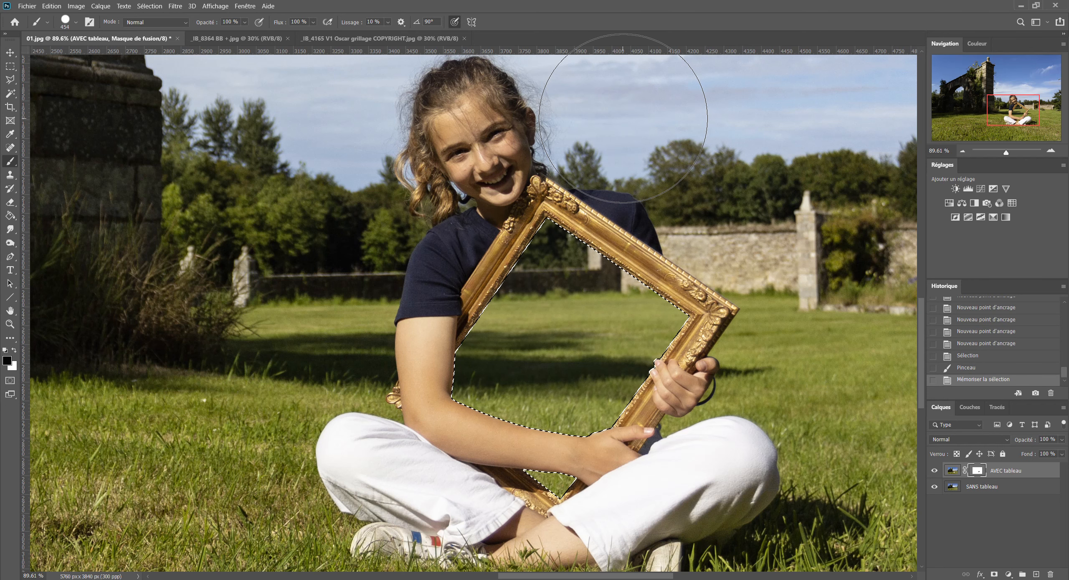
{"action": "scroll", "coordinate": [628, 234], "scroll_direction": "down", "scroll_amount": 3}
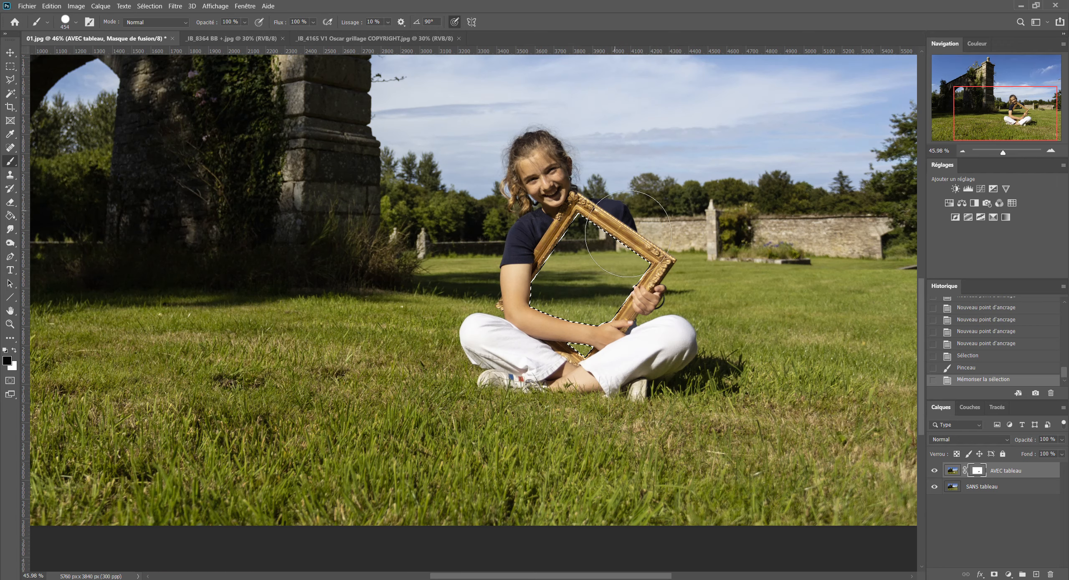
{"action": "key", "text": "ctrl+d"}
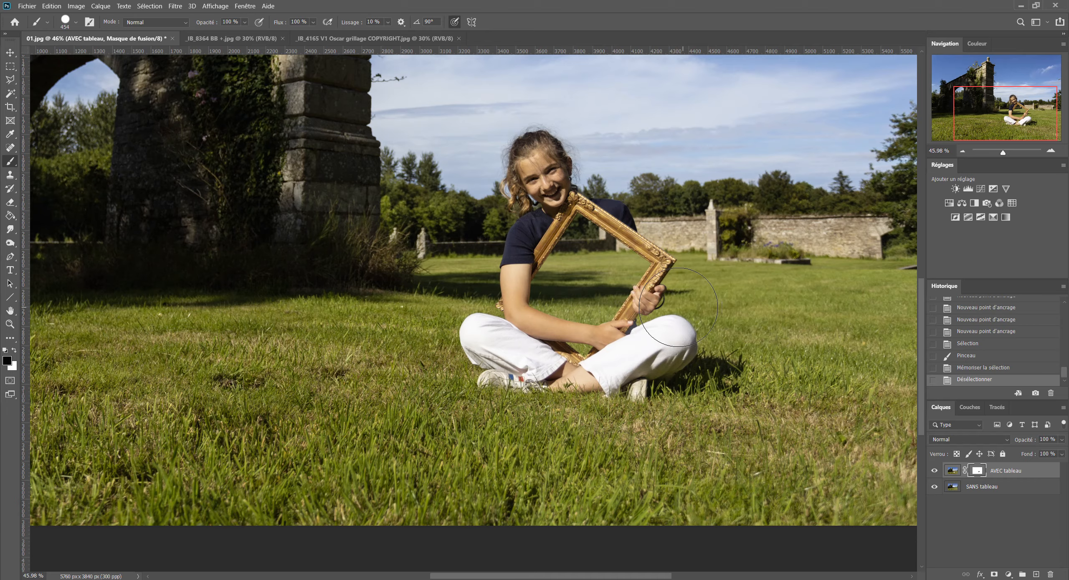
{"action": "scroll", "coordinate": [679, 307], "scroll_direction": "down", "scroll_amount": 2}
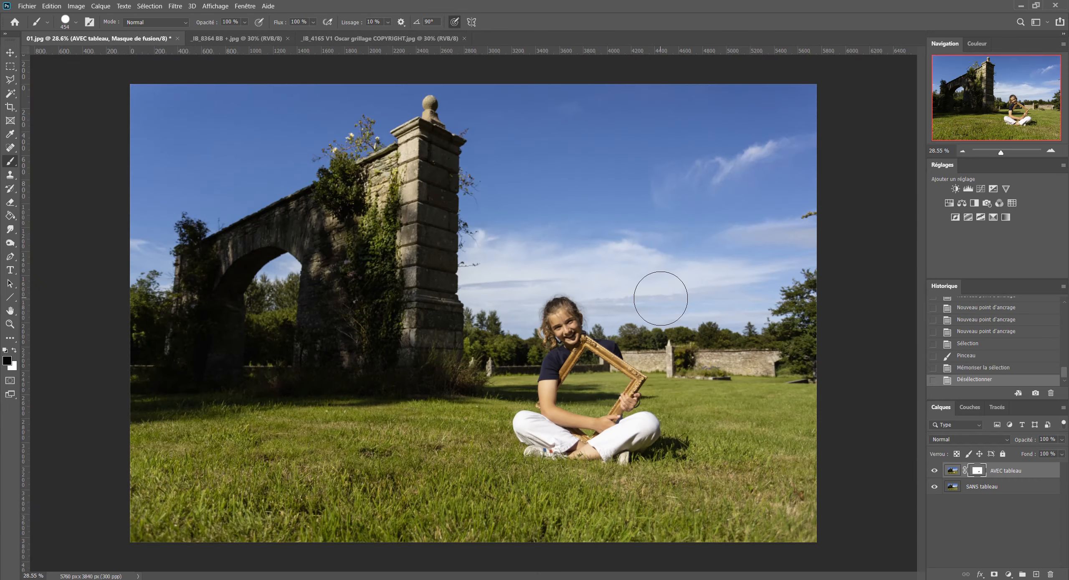
- Load the saved toile channel as a new selection, check it at the frame's upper inner corner, and deselect it
{"action": "left_click", "coordinate": [149, 6]}
{"action": "left_click", "coordinate": [159, 215]}
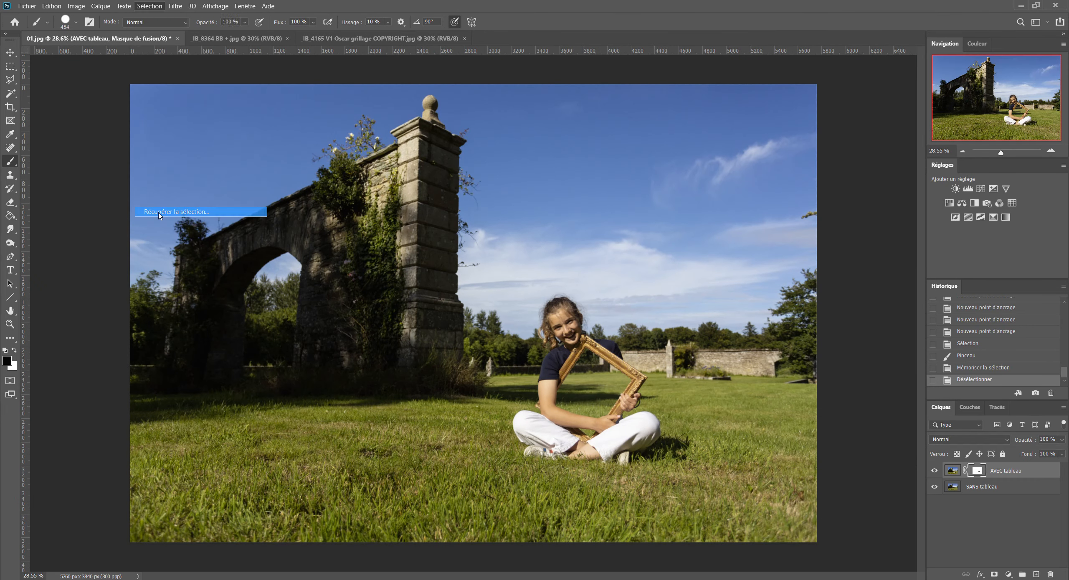
{"action": "left_click", "coordinate": [672, 195]}
{"action": "left_click", "coordinate": [667, 233]}
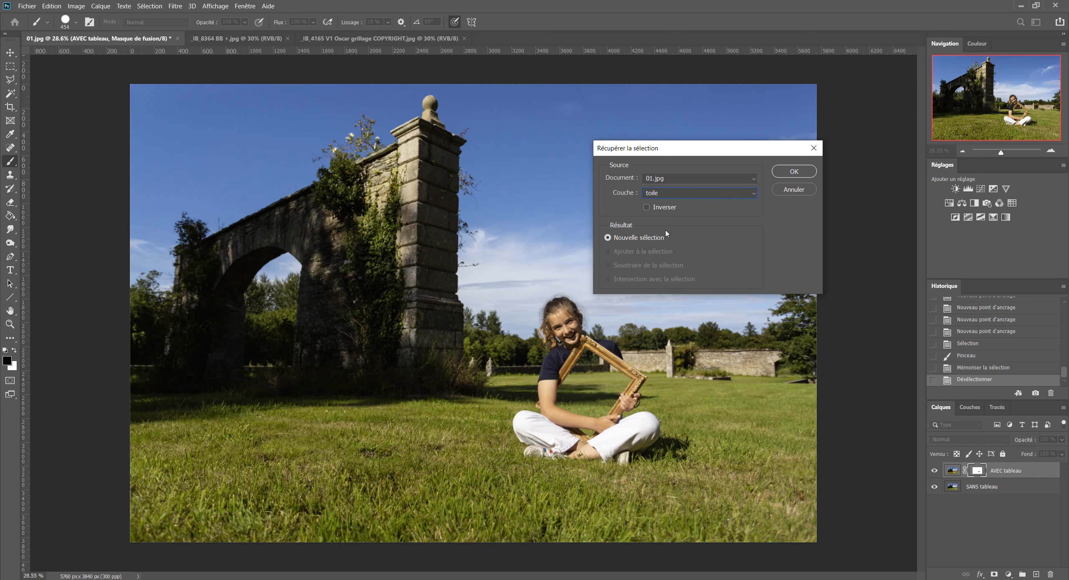
{"action": "left_click", "coordinate": [809, 173]}
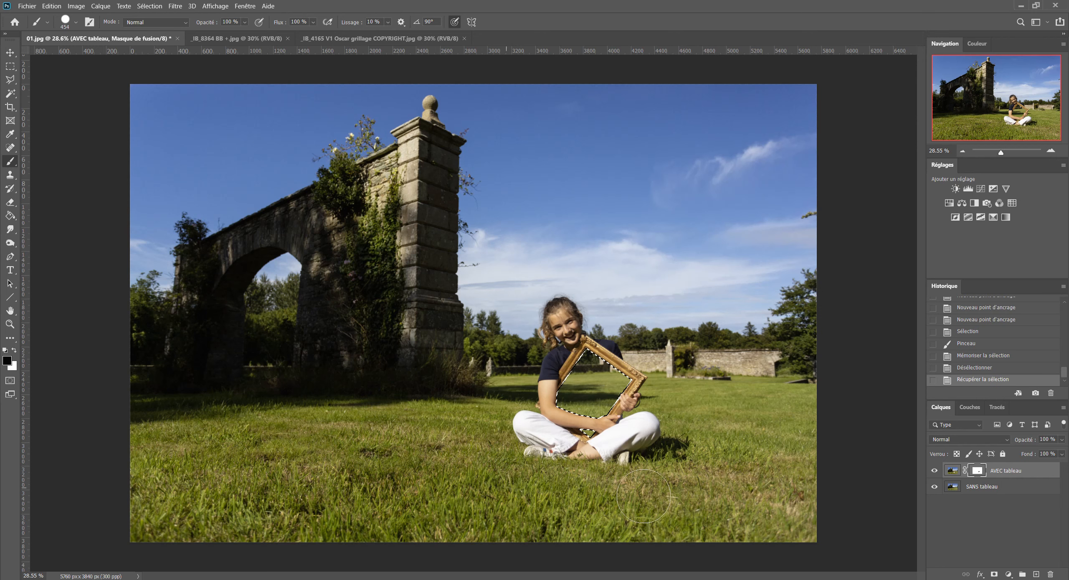
{"action": "scroll", "coordinate": [632, 393], "scroll_direction": "up", "scroll_amount": 2}
{"action": "scroll", "coordinate": [633, 392], "scroll_direction": "up", "scroll_amount": 20}
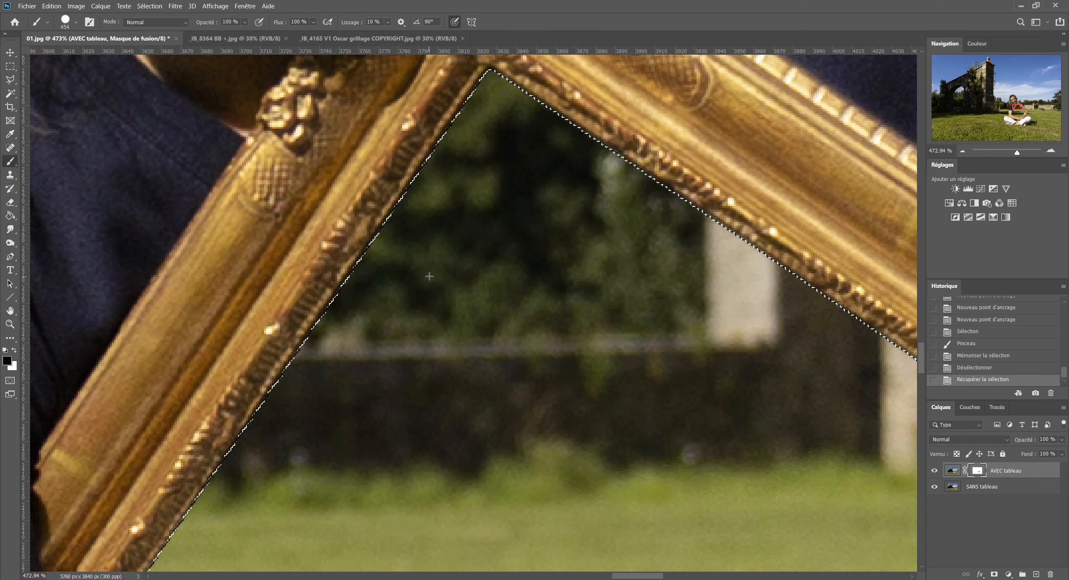
{"action": "key", "text": "ctrl+d"}
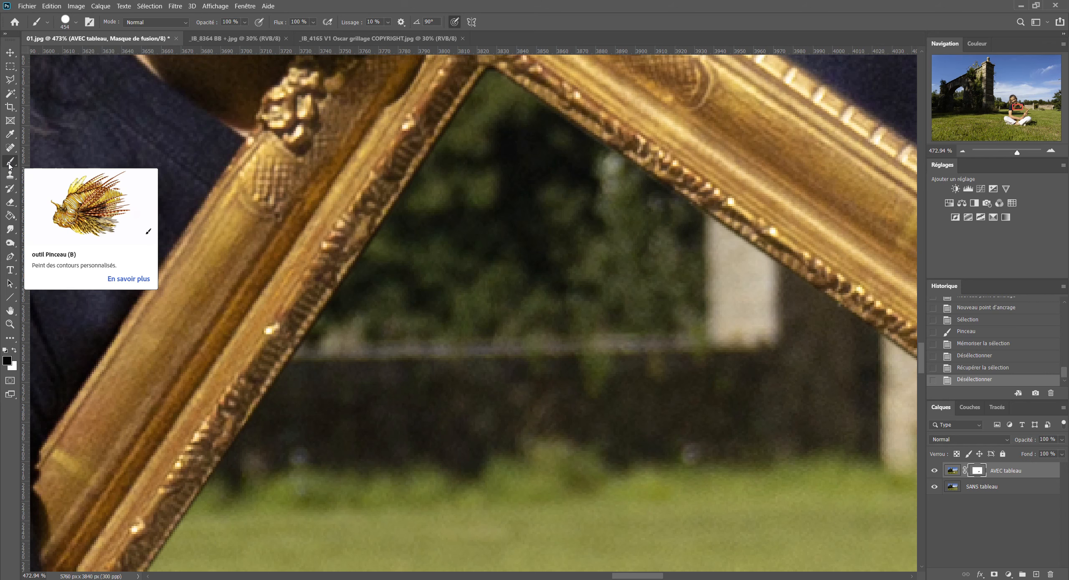
- Set the Brush to 17 px with 0 % hardness and check the mask edges along the frame, hands and forearm
{"action": "right_click", "coordinate": [476, 194]}
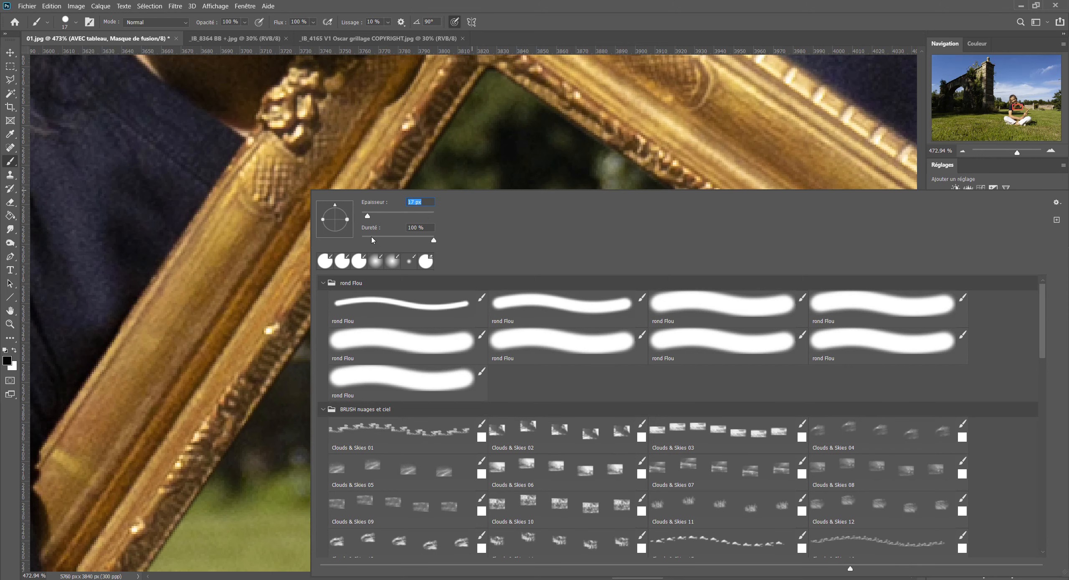
{"action": "key", "text": "Return"}
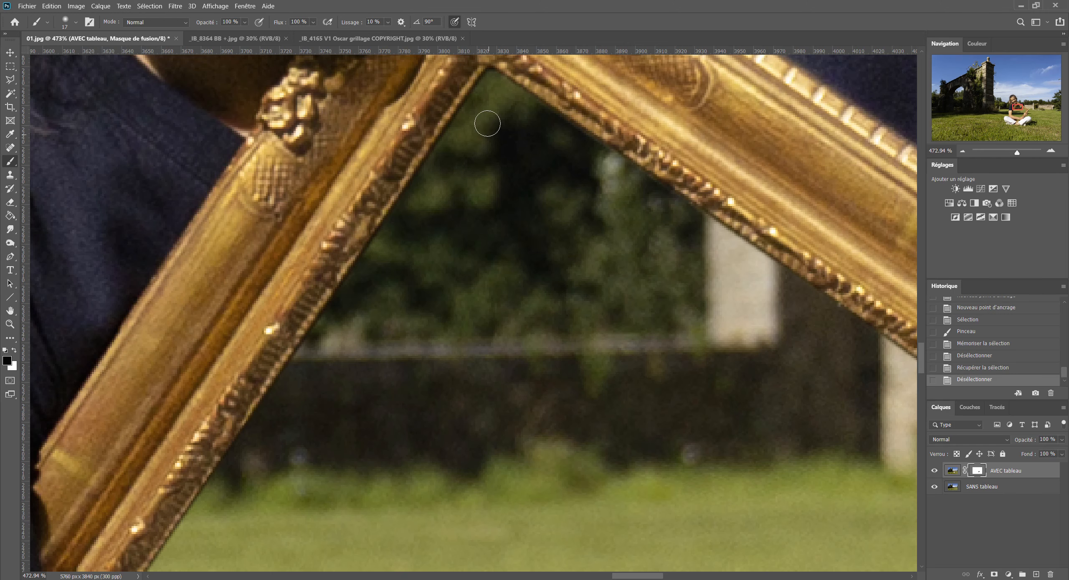
{"action": "scroll", "coordinate": [551, 220], "scroll_direction": "down", "scroll_amount": 2}
{"action": "scroll", "coordinate": [551, 221], "scroll_direction": "down", "scroll_amount": 1}
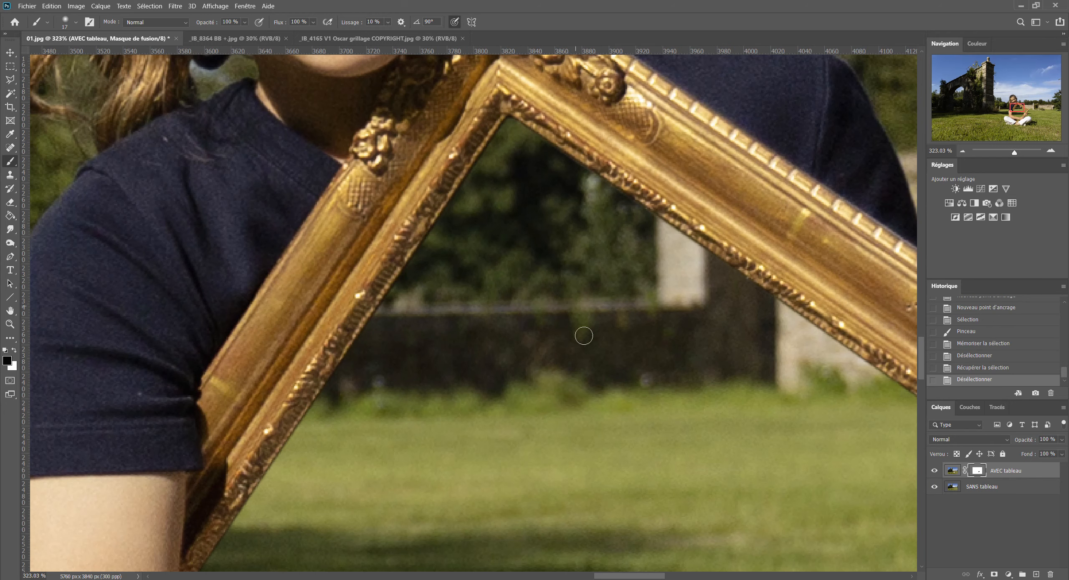
{"action": "left_click_drag", "start_coordinate": [583, 334], "coordinate": [437, 124]}
{"action": "left_click_drag", "start_coordinate": [534, 335], "coordinate": [453, 265]}
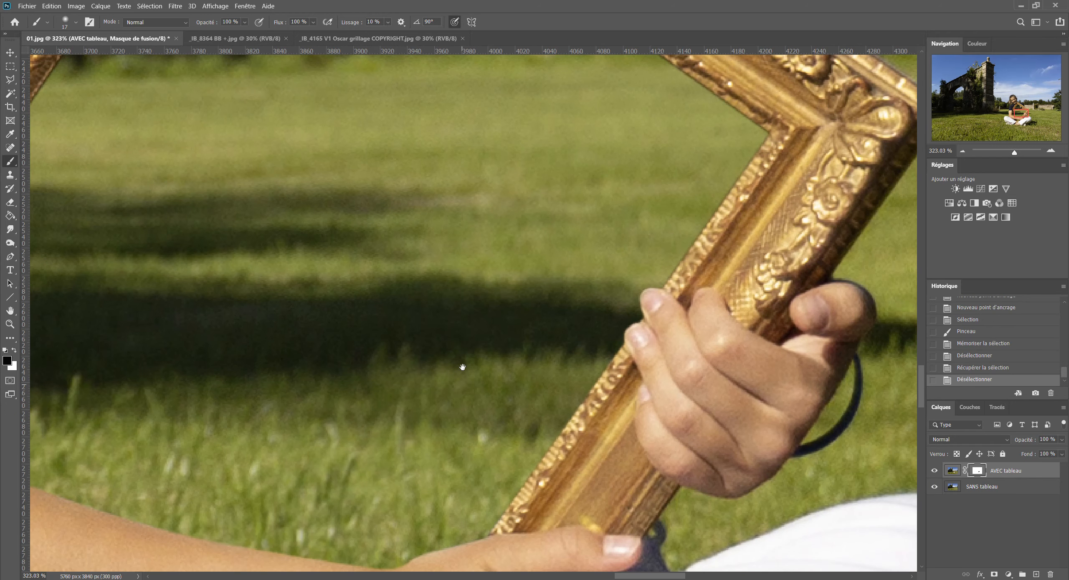
{"action": "left_click_drag", "start_coordinate": [459, 385], "coordinate": [558, 186]}
{"action": "left_click_drag", "start_coordinate": [480, 299], "coordinate": [505, 249]}
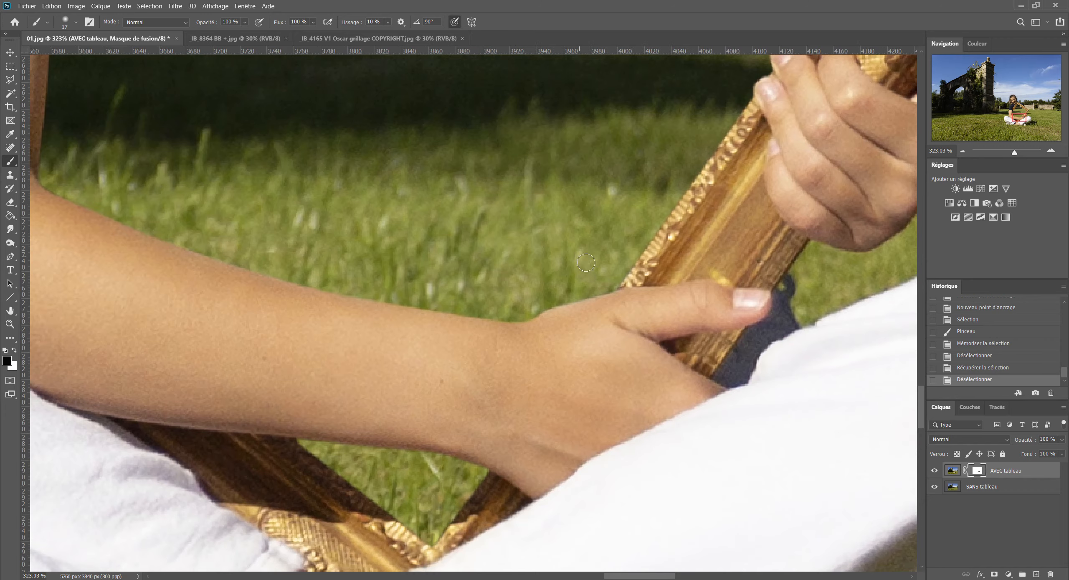
{"action": "scroll", "coordinate": [586, 262], "scroll_direction": "up", "scroll_amount": 10}
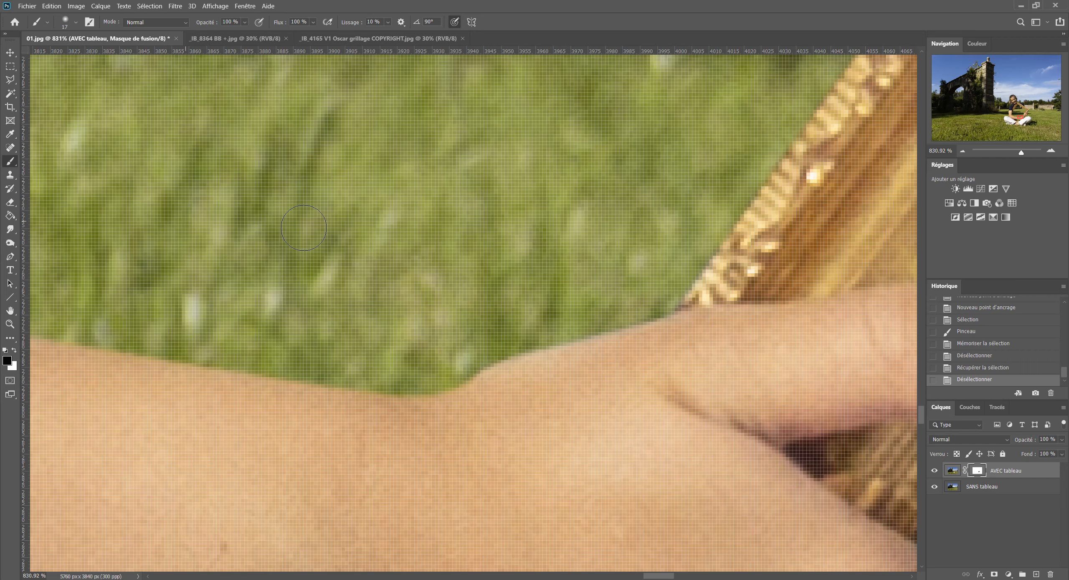
- Try painting black along the light fringe above the hand and wrist with a soft 10 px brush, and undo the stroke
{"action": "right_click", "coordinate": [504, 386]}
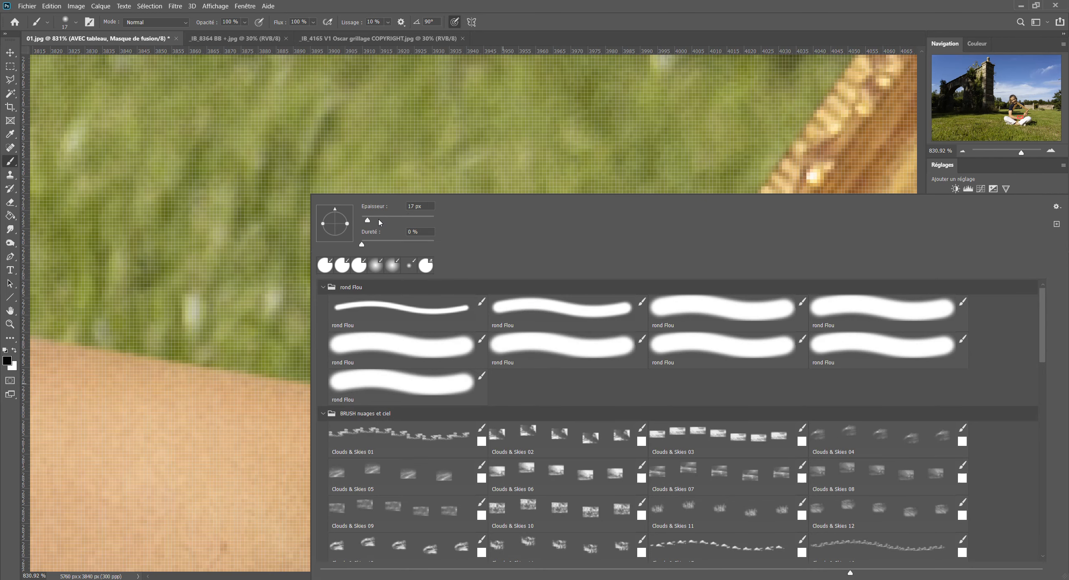
{"action": "left_click", "coordinate": [428, 206]}
{"action": "type", "text": "10"}
{"action": "key", "text": "Return"}
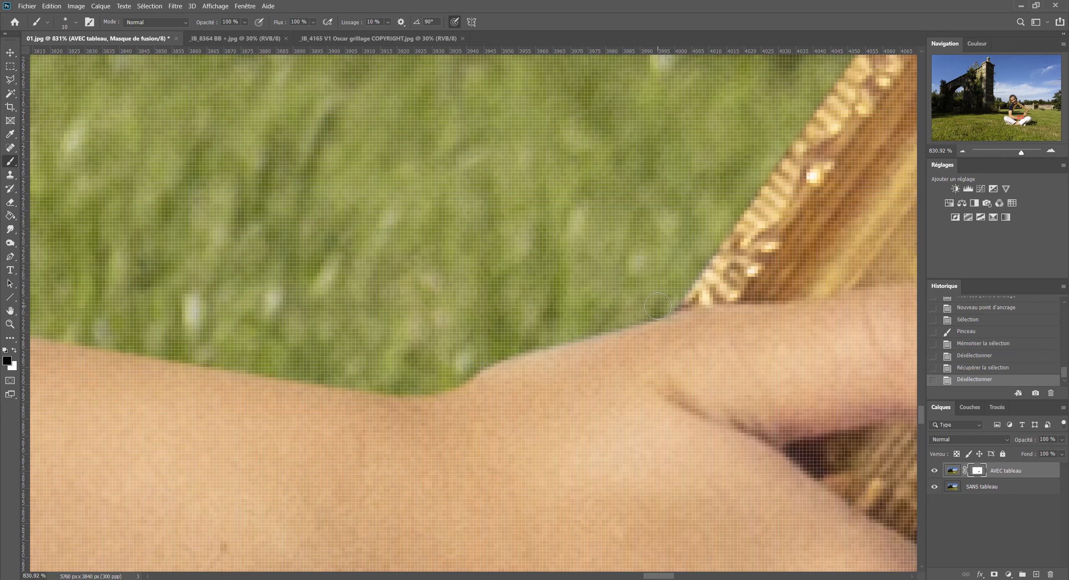
{"action": "mouse_move", "coordinate": [658, 307]}
{"action": "left_mouse_down"}
{"action": "mouse_move", "coordinate": [619, 328]}
{"action": "mouse_move", "coordinate": [525, 342]}
{"action": "mouse_move", "coordinate": [435, 373]}
{"action": "left_mouse_up"}
{"action": "scroll", "coordinate": [413, 334], "scroll_direction": "down", "scroll_amount": 5}
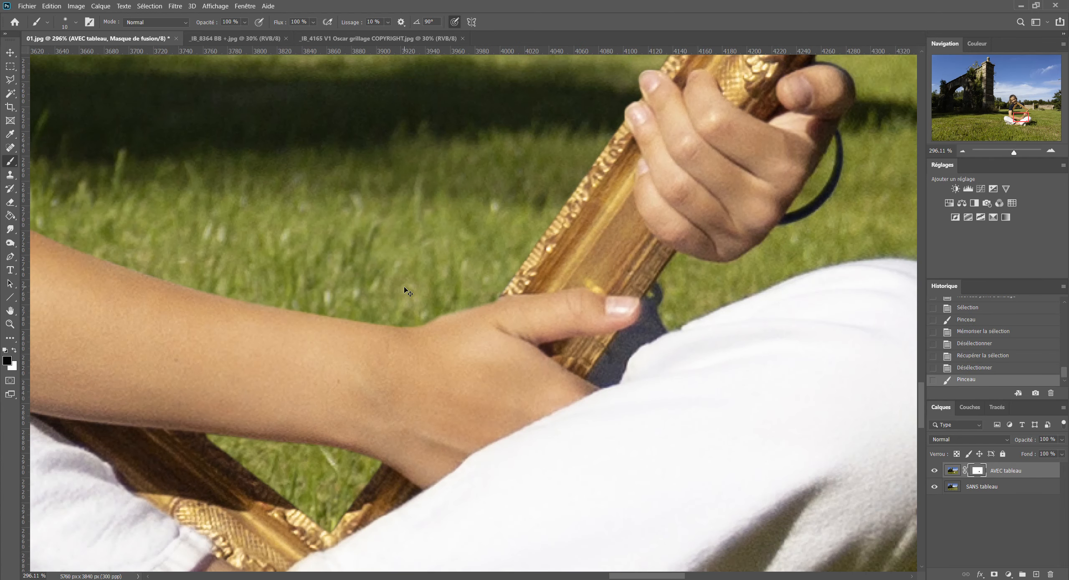
{"action": "key", "text": "ctrl+z"}
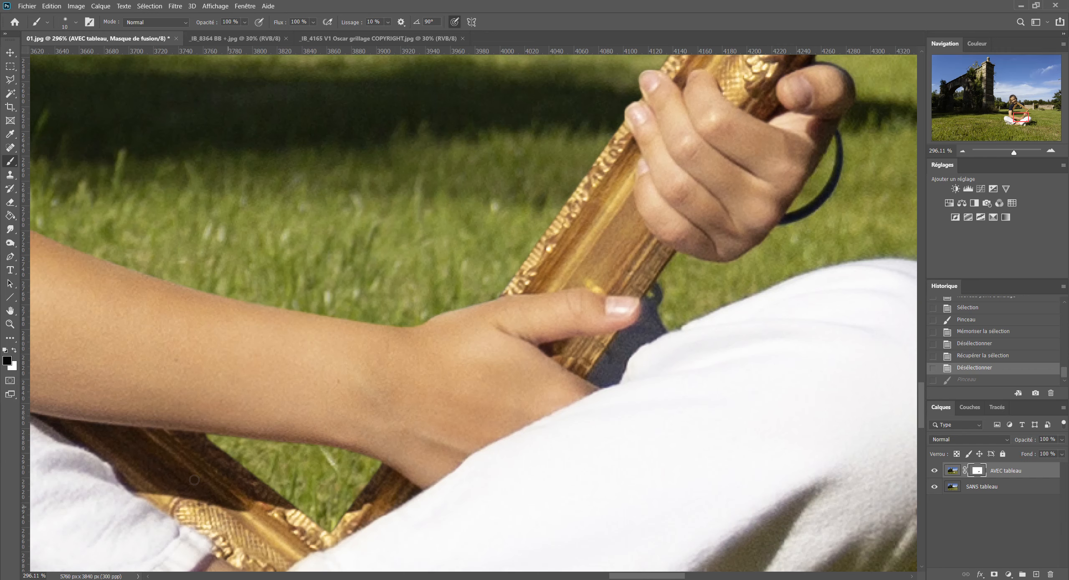
- Set the Brush to 2 px and paint black on the mask at the pointed tip of the small opening under the forearm
{"action": "scroll", "coordinate": [194, 479], "scroll_direction": "up", "scroll_amount": 5}
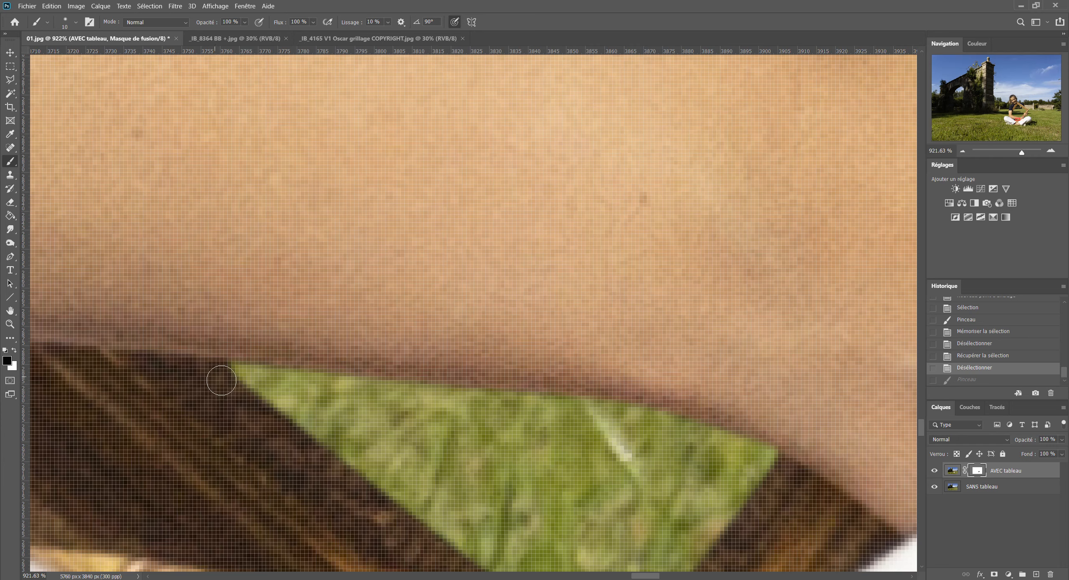
{"action": "right_click", "coordinate": [211, 379]}
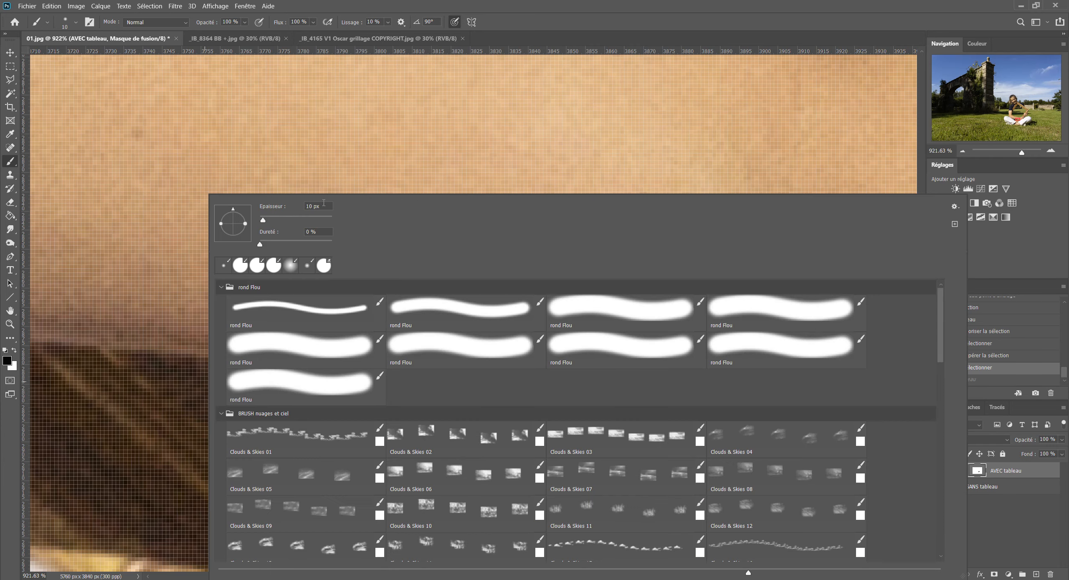
{"action": "type", "text": "2"}
{"action": "key", "text": "Return"}
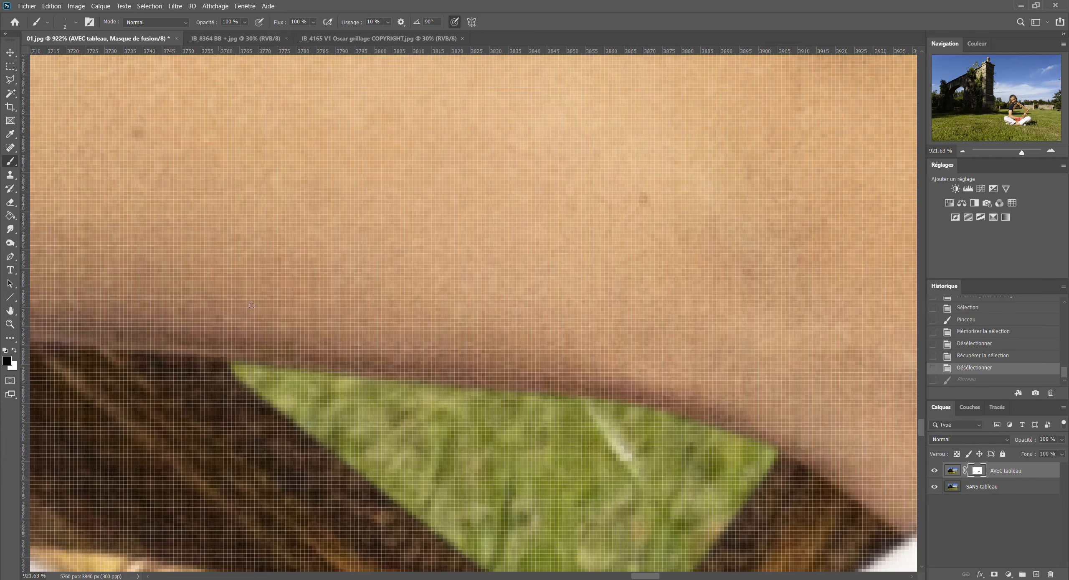
{"action": "scroll", "coordinate": [221, 379], "scroll_direction": "up", "scroll_amount": 4}
{"action": "mouse_move", "coordinate": [221, 375]}
{"action": "left_mouse_down"}
{"action": "mouse_move", "coordinate": [251, 389]}
{"action": "mouse_move", "coordinate": [214, 372]}
{"action": "left_mouse_up"}
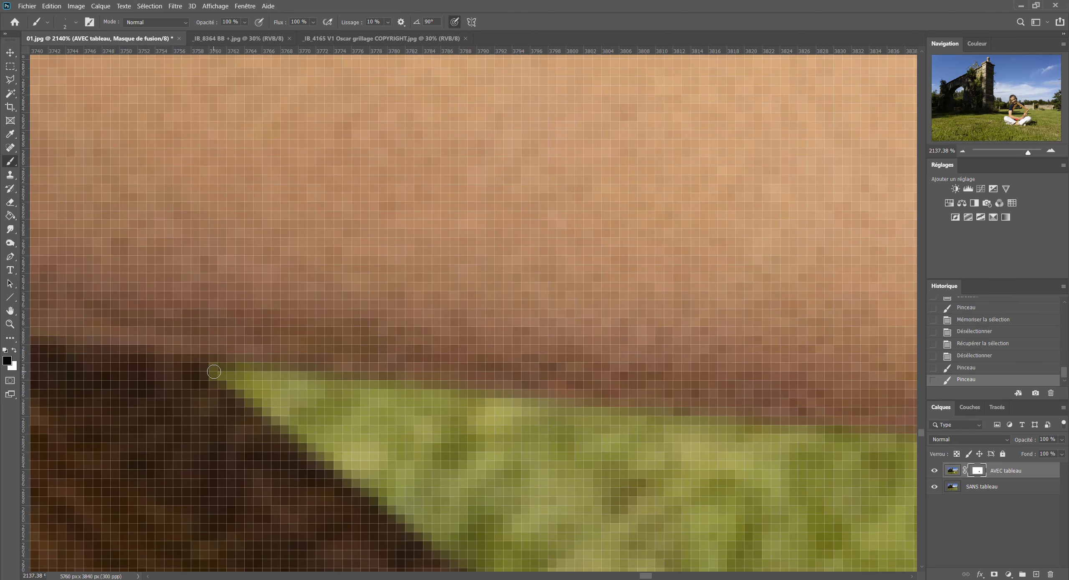
- Touch up the grass edge just beneath the forearm with two more black 2 px dabs beside the tip
{"action": "scroll", "coordinate": [214, 371], "scroll_direction": "down", "scroll_amount": 8}
{"action": "scroll", "coordinate": [288, 400], "scroll_direction": "up", "scroll_amount": 4}
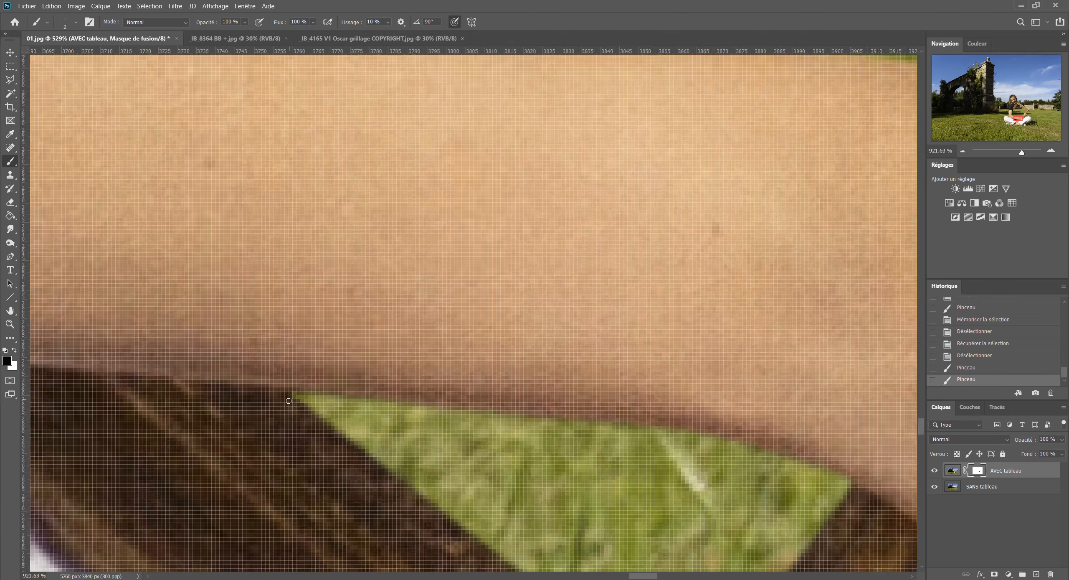
{"action": "scroll", "coordinate": [288, 400], "scroll_direction": "up", "scroll_amount": 3}
{"action": "left_click", "coordinate": [309, 391]}
{"action": "left_click", "coordinate": [315, 395]}
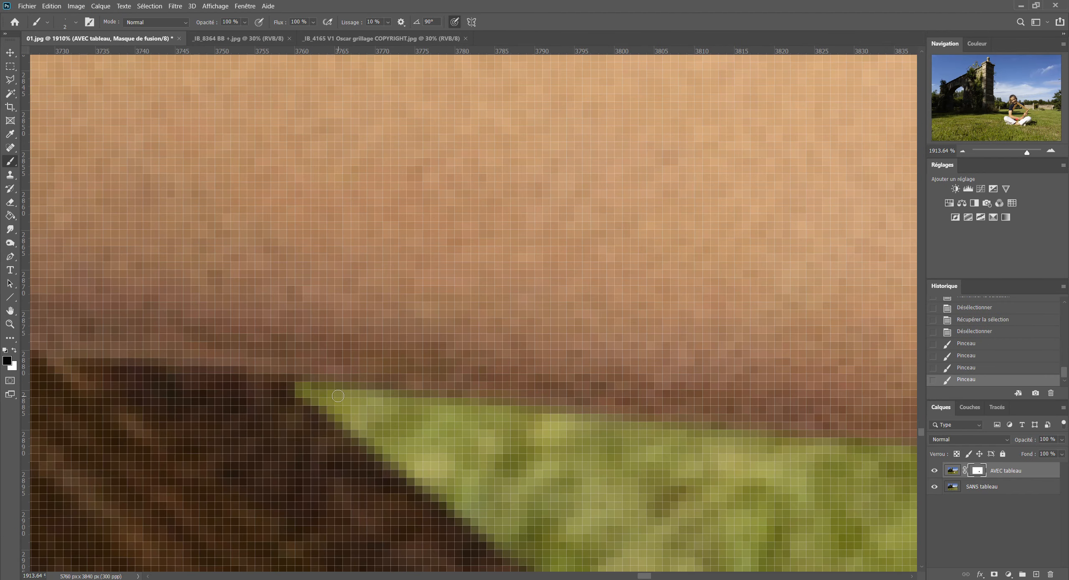
- Review the empty frame in the whole photo, look at the chain-link fence photo, and return to 01.jpg
{"action": "scroll", "coordinate": [318, 396], "scroll_direction": "down", "scroll_amount": 5}
{"action": "scroll", "coordinate": [356, 417], "scroll_direction": "down", "scroll_amount": 9}
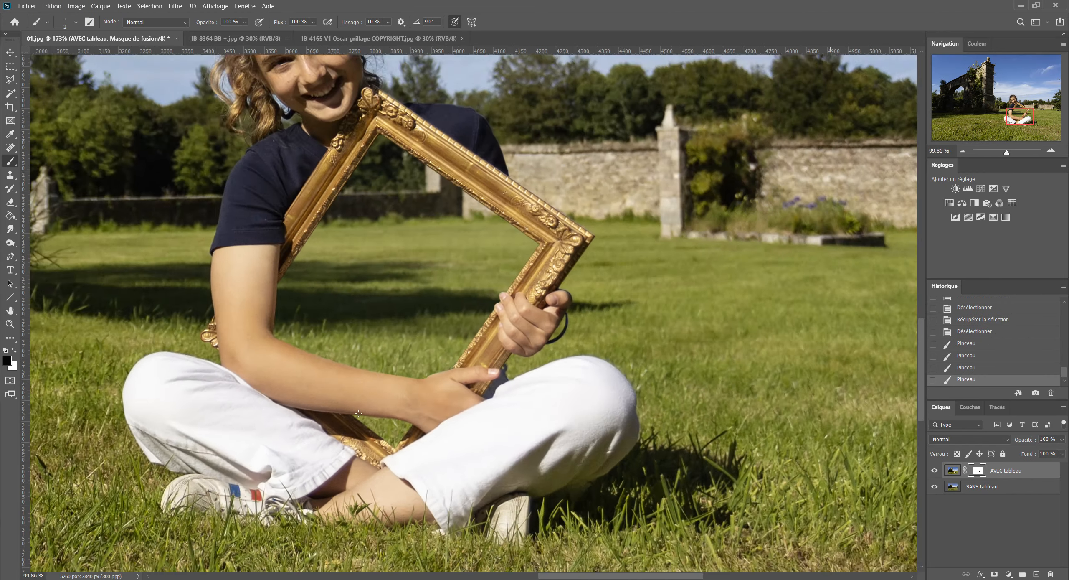
{"action": "scroll", "coordinate": [353, 408], "scroll_direction": "down", "scroll_amount": 2}
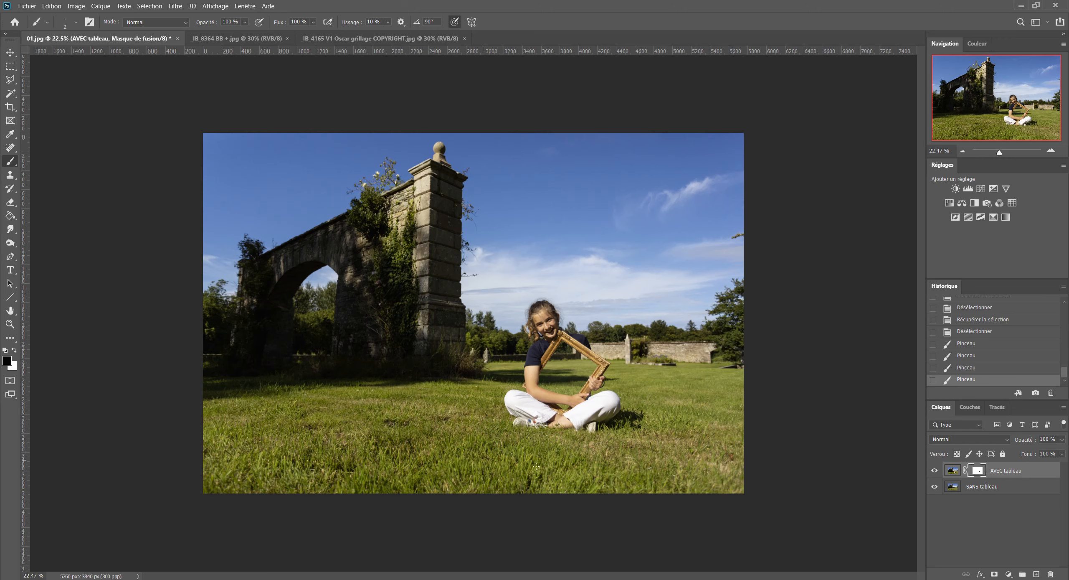
{"action": "left_click", "coordinate": [425, 38]}
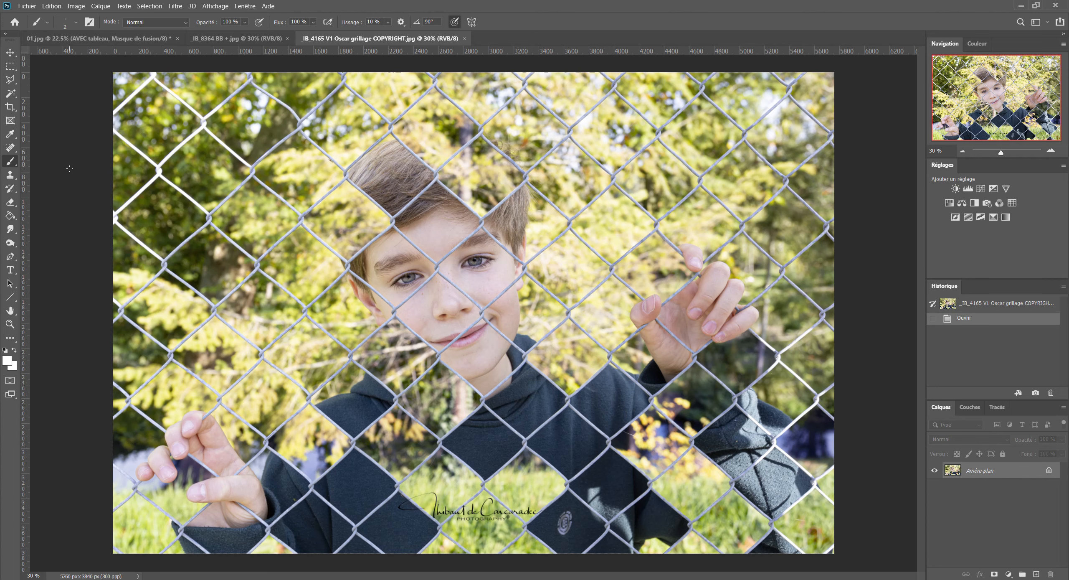
{"action": "left_click", "coordinate": [91, 39]}
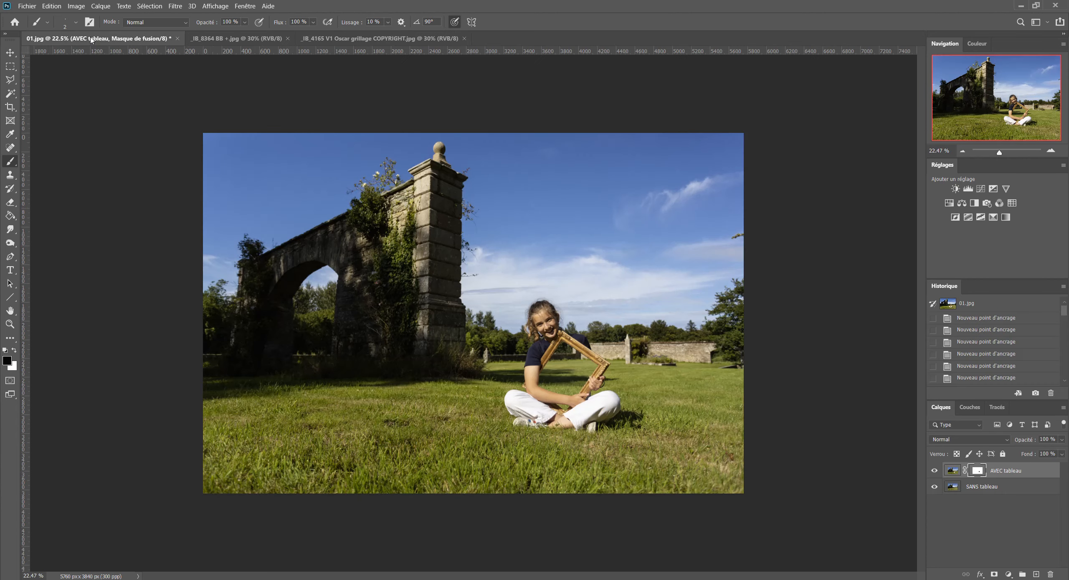